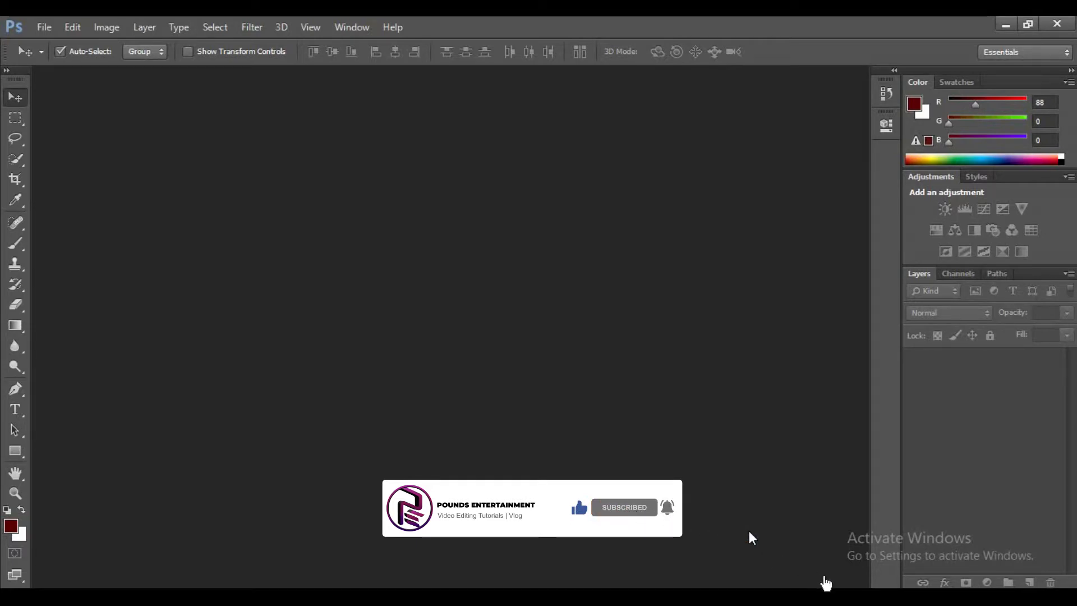
Step: Create a new RGB document 20 by 20 inches at 300 pixels/inch with a white background
click(50, 24)
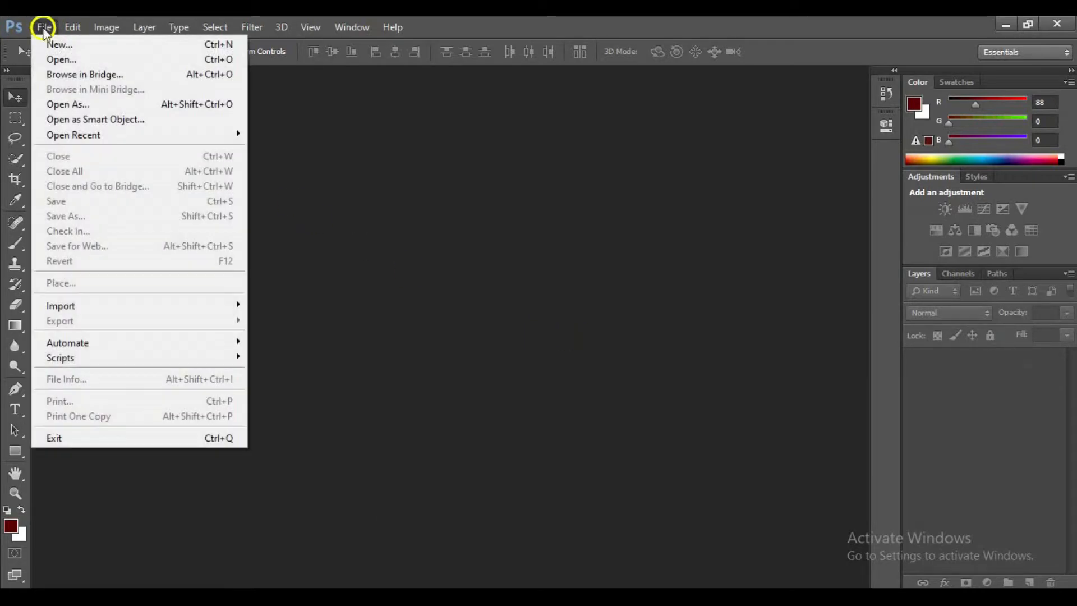
click(69, 47)
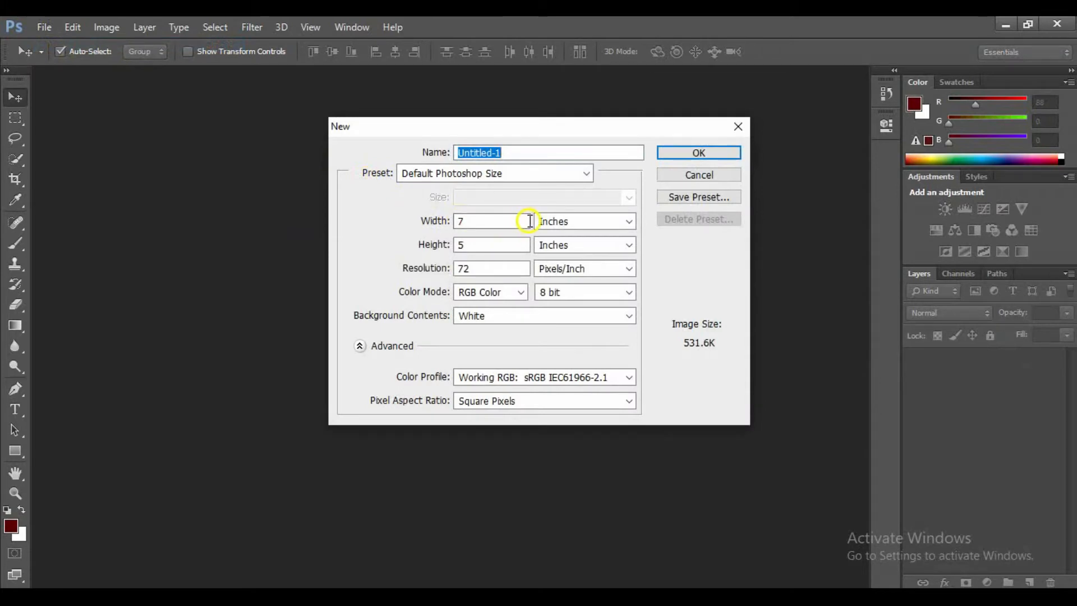
click(481, 221)
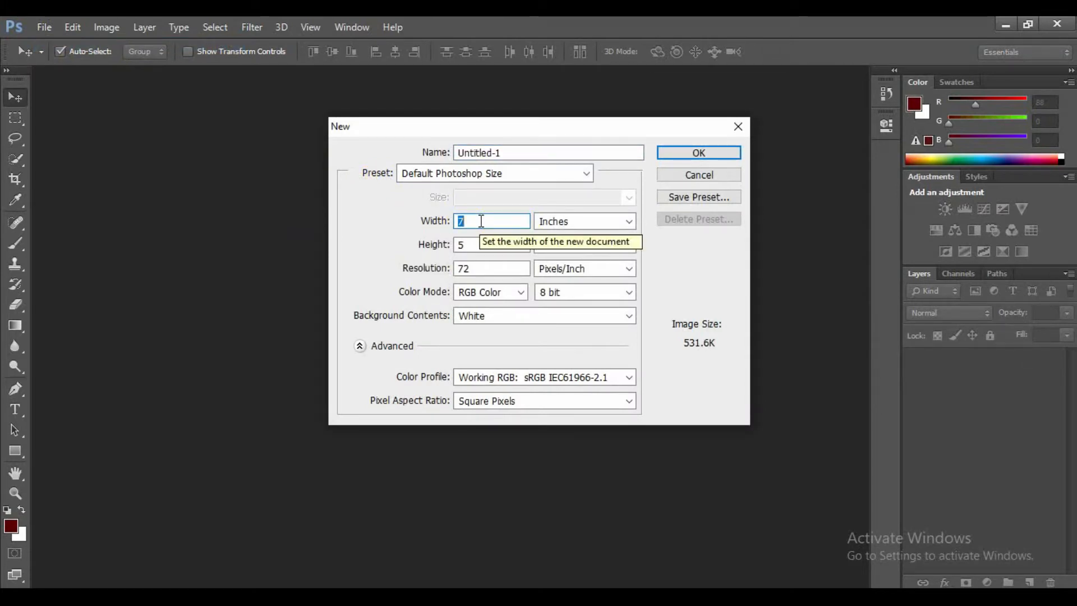
text(20)
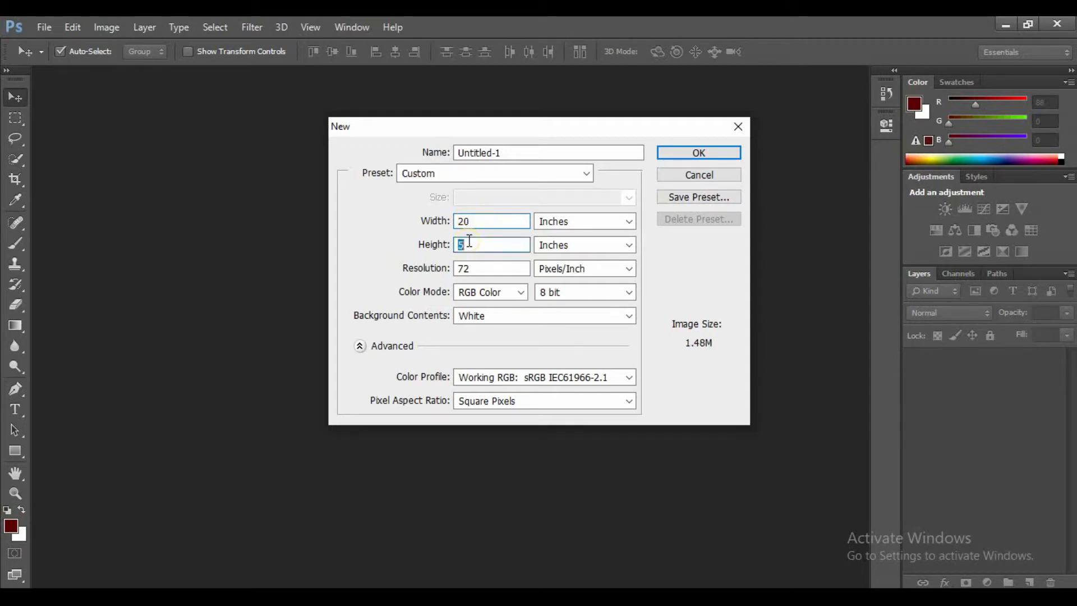
text(20)
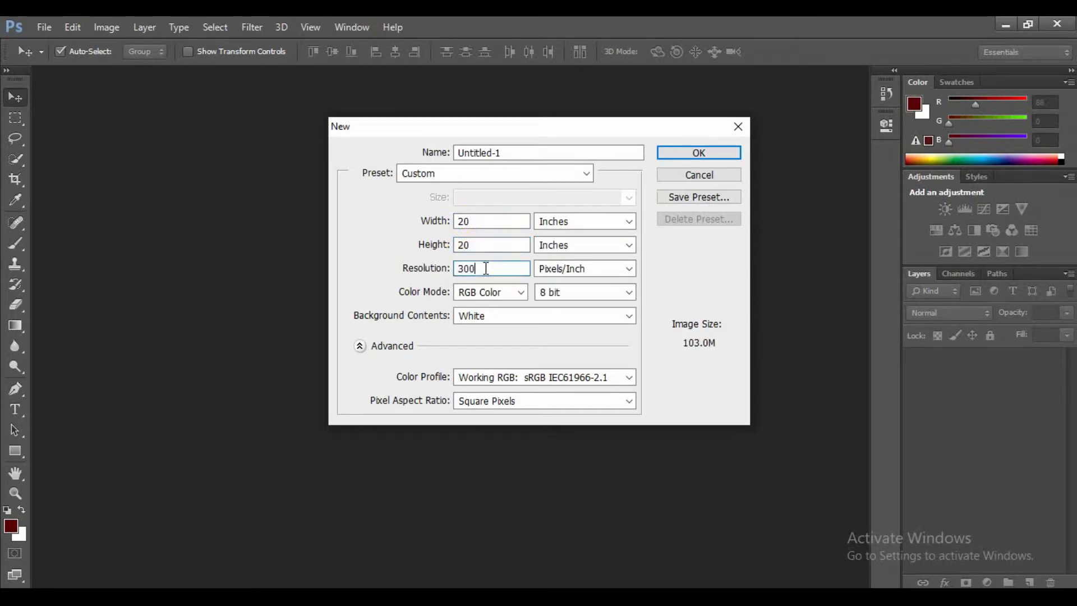
click(727, 154)
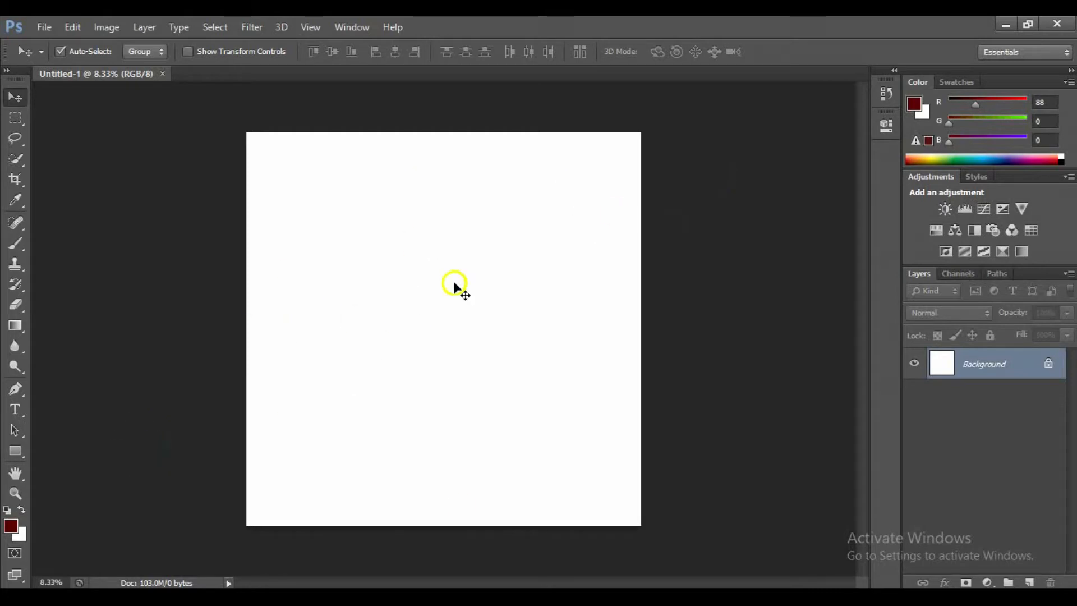
Step: Keep the dark red #580000 as the foreground colour and fill the Background layer with it
click(11, 527)
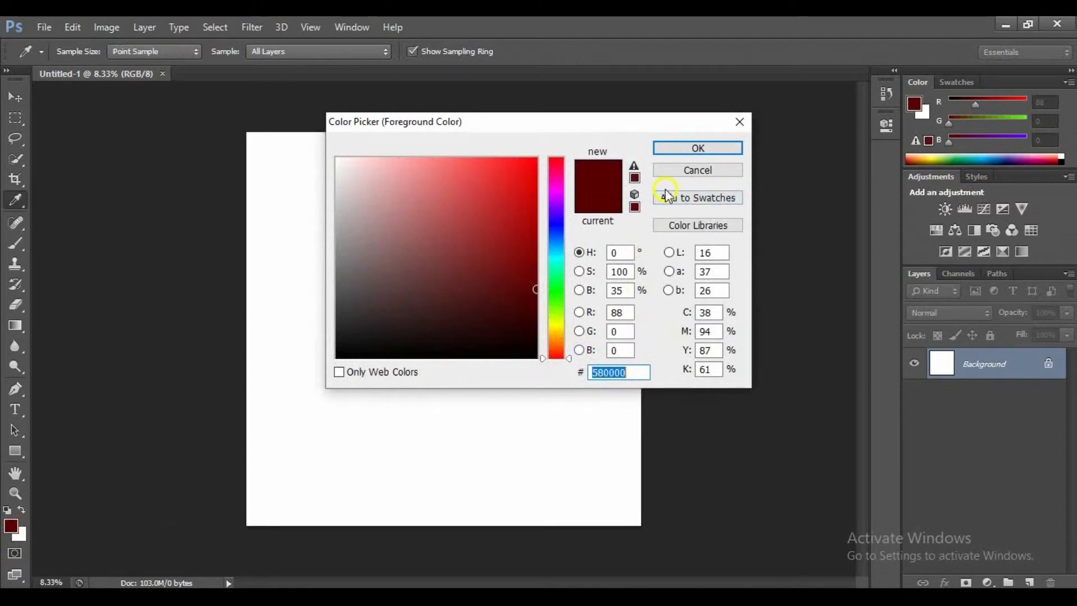
click(694, 149)
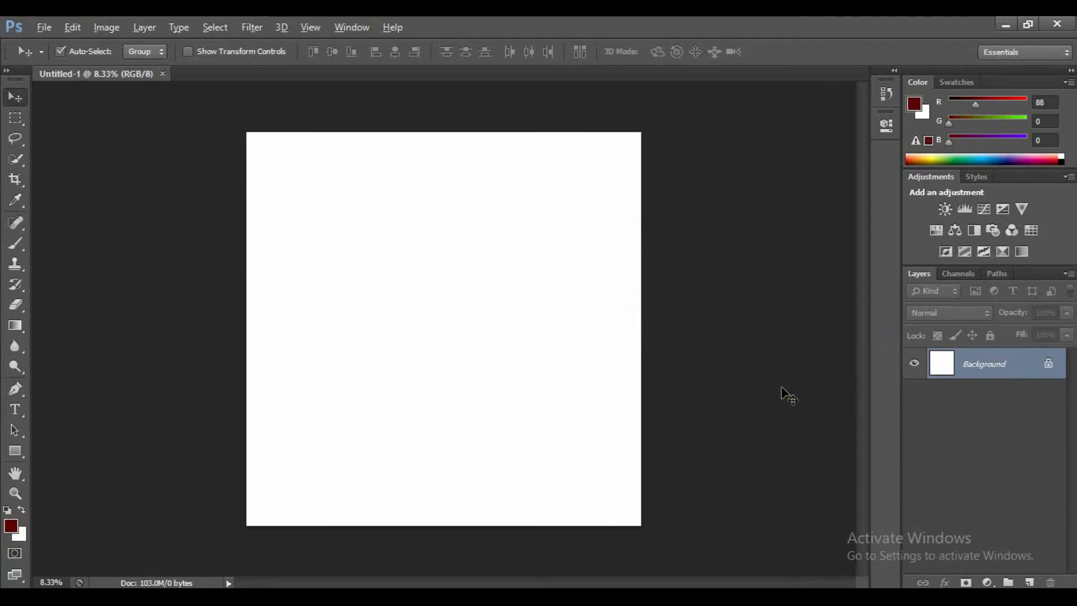
key(alt+BackSpace)
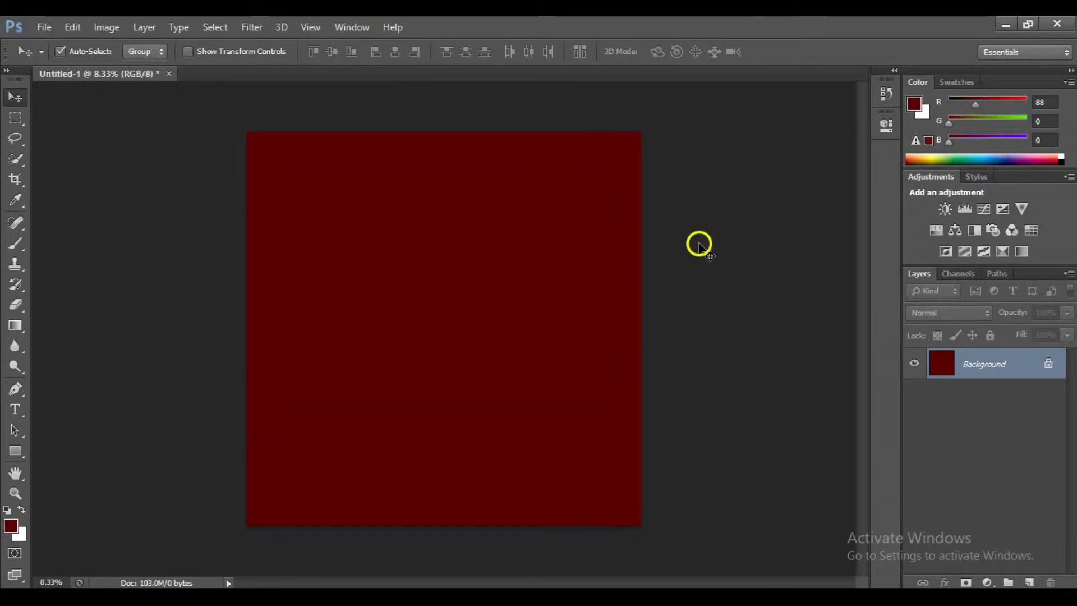
Step: Open the Medikal cartoon image and bring its figure into the dark red document near the canvas centre
click(46, 28)
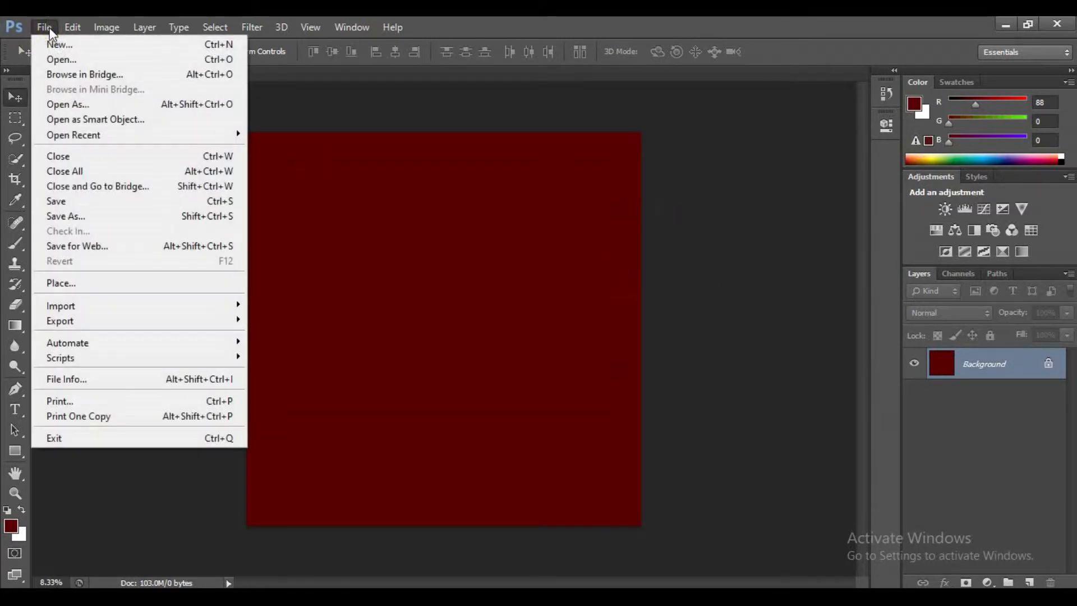
click(66, 60)
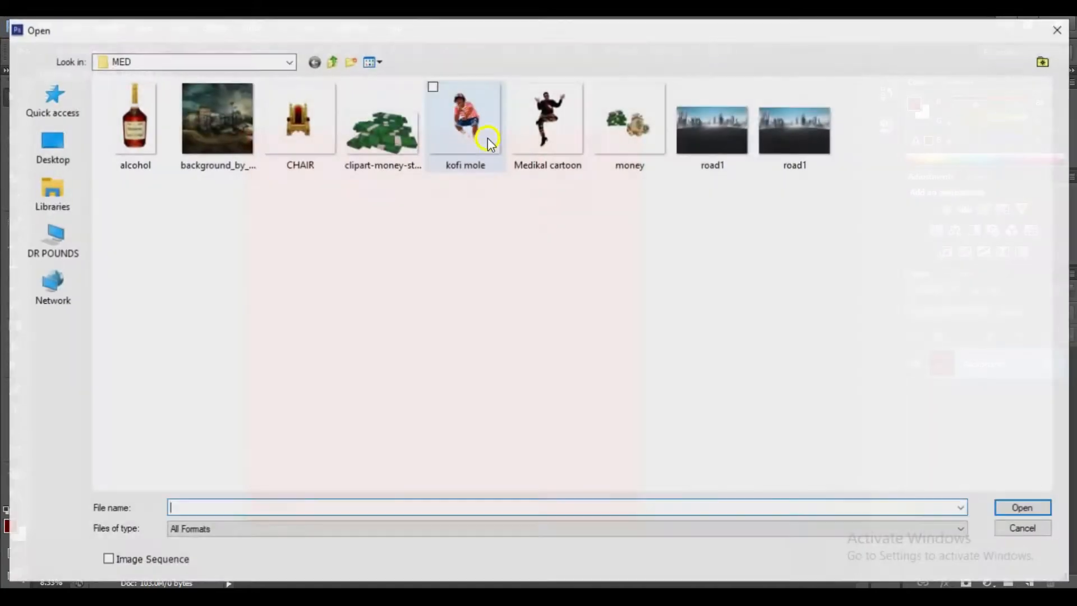
click(554, 125)
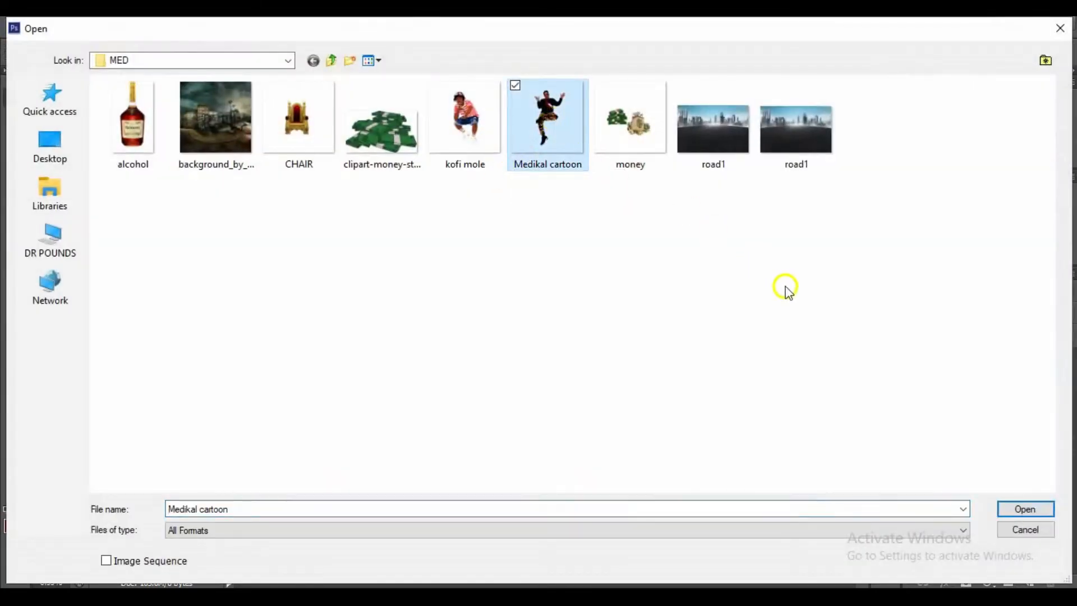
click(1005, 507)
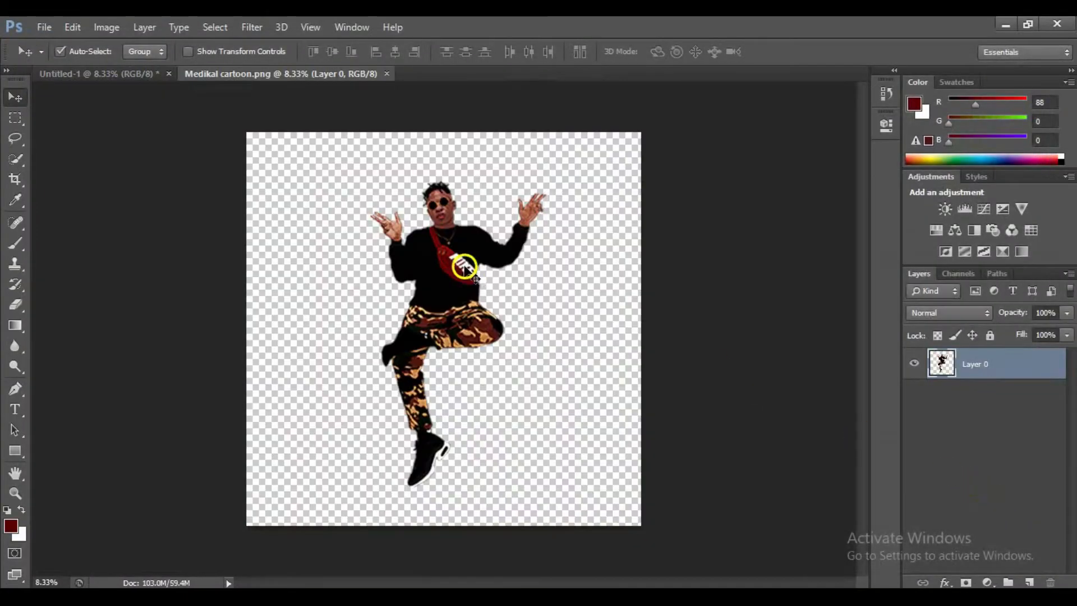
drag(449, 246, 390, 270)
drag(439, 316, 452, 279)
Step: Scale the cartoon figure proportionally to about 70% (about 6.4 by 11.1 in) and close the Medikal cartoon source image
key(ctrl+t)
mouse_move(540, 520)
mouse_down()
mouse_move(524, 495)
mouse_move(530, 501)
mouse_up()
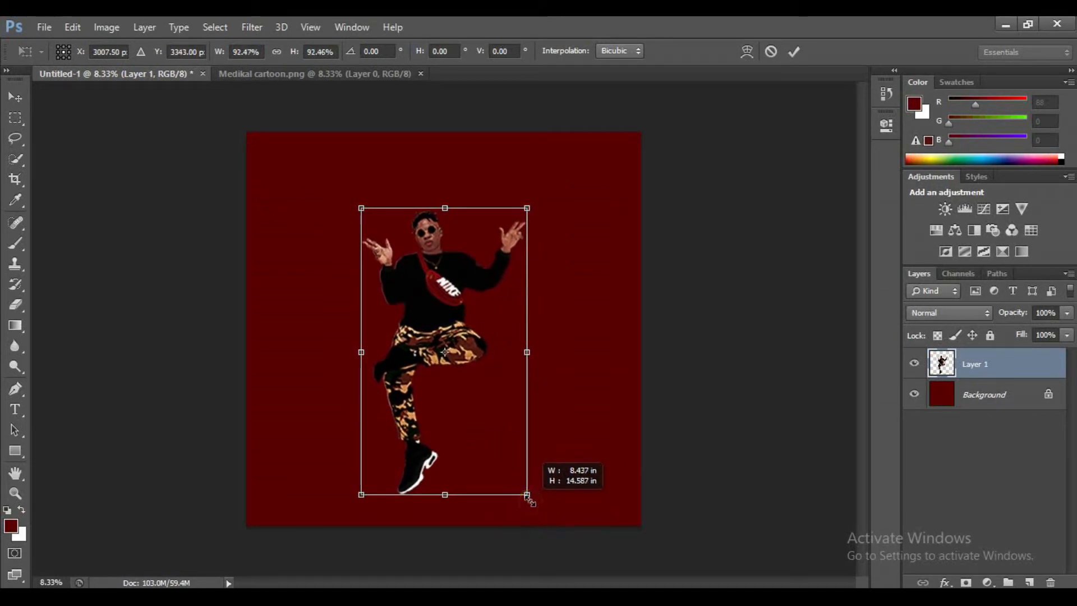
drag(530, 501, 493, 431)
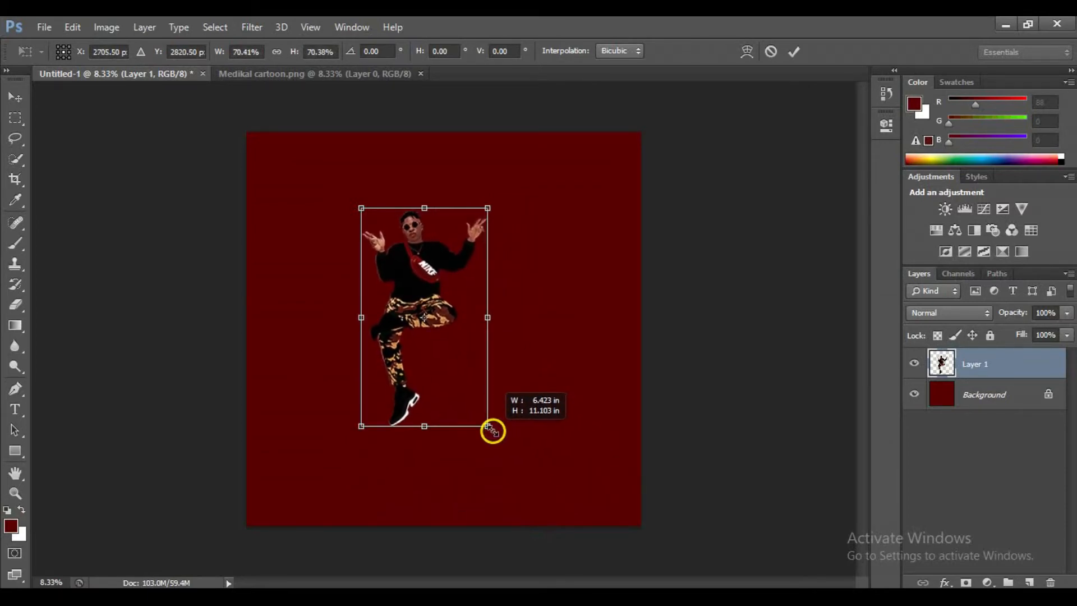
click(794, 51)
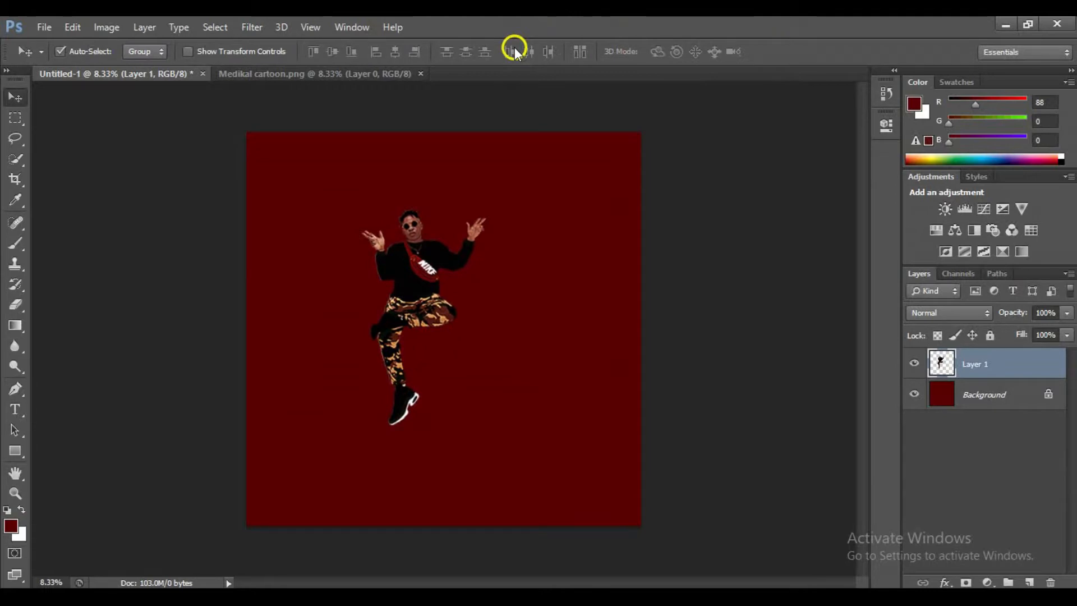
click(420, 73)
Step: Open the CHAIR image and bring the golden throne into the dark red document over the figure
click(43, 28)
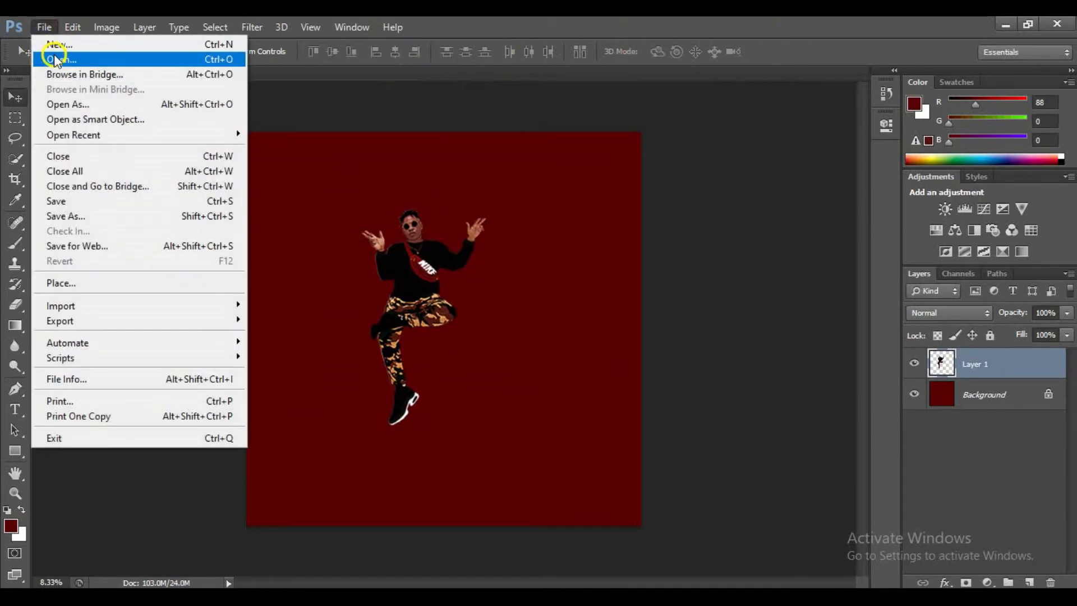
click(53, 57)
click(298, 121)
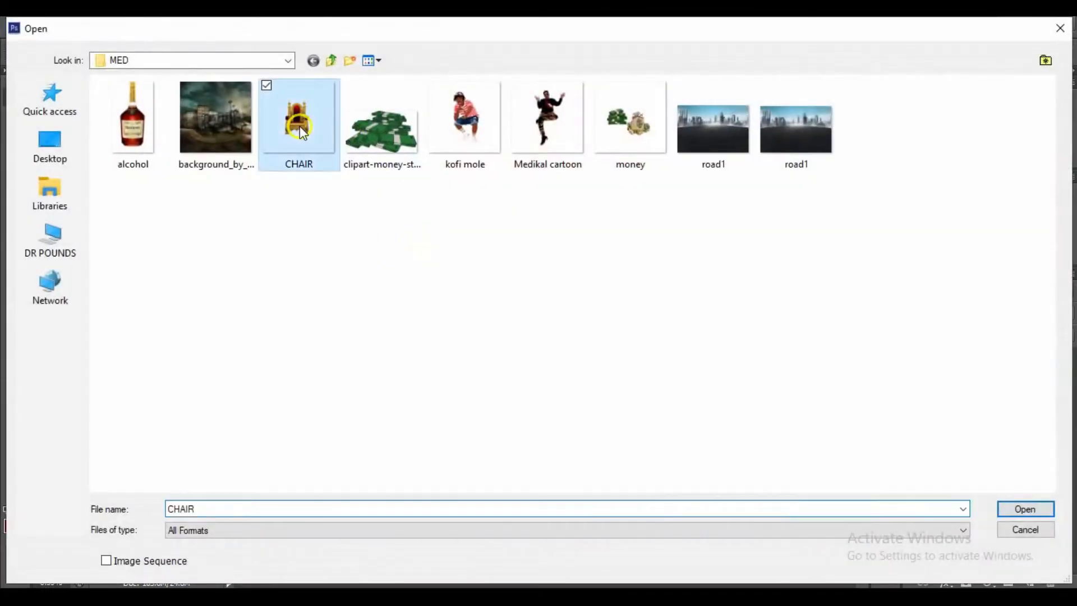
click(1038, 509)
mouse_move(470, 352)
mouse_down()
mouse_move(421, 233)
mouse_move(188, 96)
mouse_move(184, 79)
mouse_move(478, 349)
mouse_move(462, 334)
mouse_up()
Step: Put the throne layer below the figure's layer, position both so the figure sits on the throne, and close the CHAIR image
drag(997, 364, 994, 410)
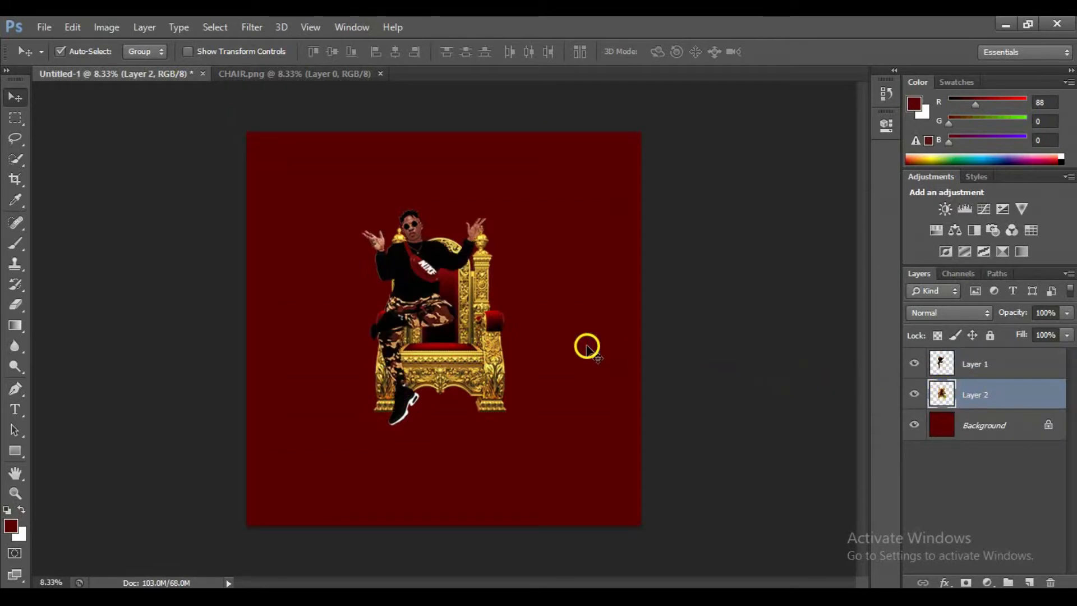
drag(462, 356, 449, 353)
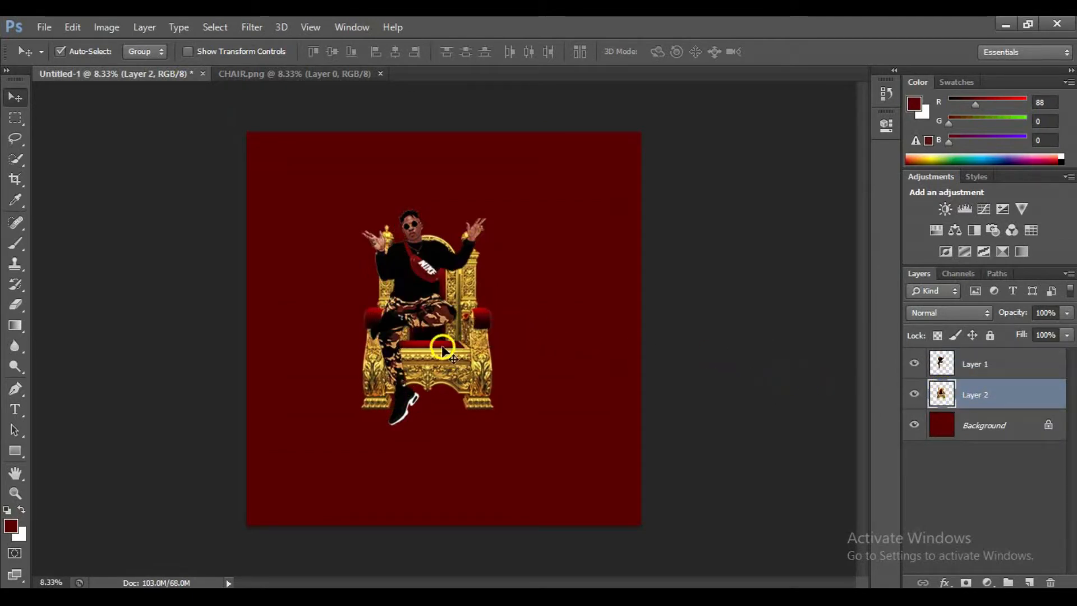
drag(431, 301, 441, 323)
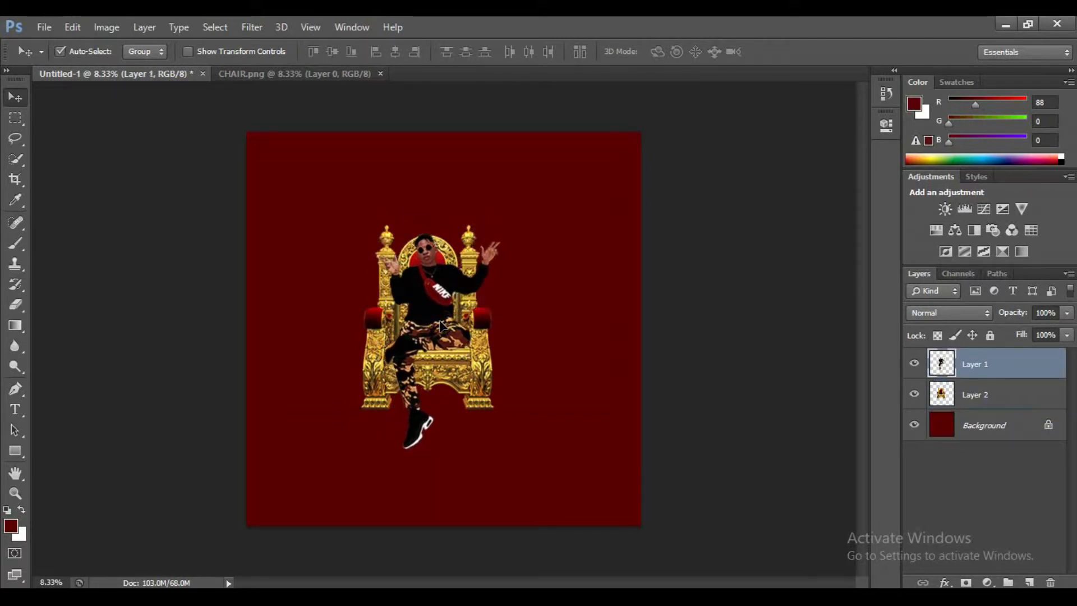
click(381, 74)
Step: Open the kofi mole image and bring the crouching figure into the dark red document
click(44, 27)
click(75, 57)
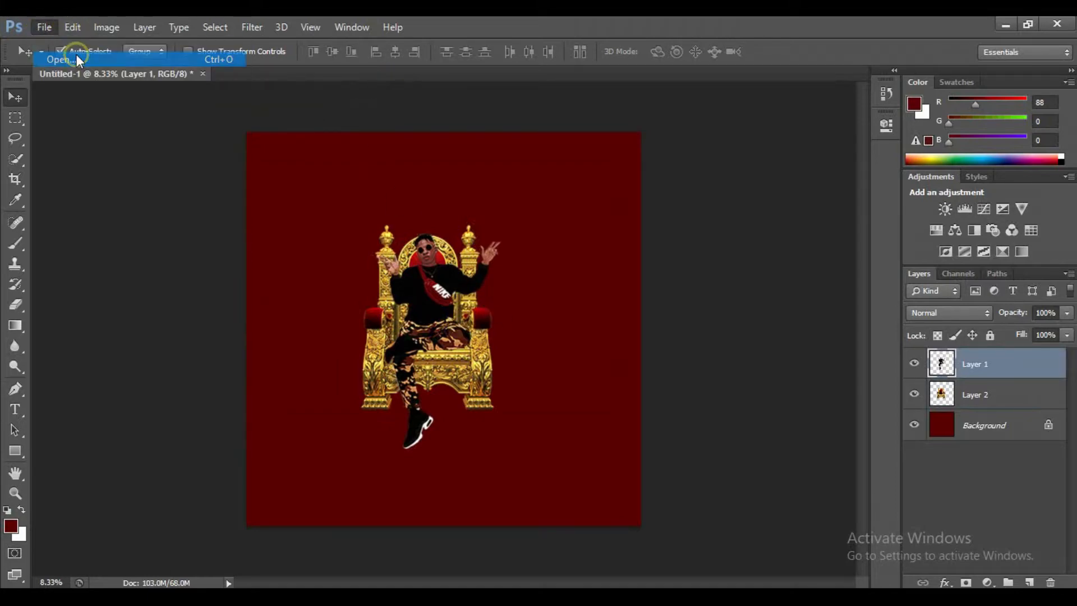
click(465, 123)
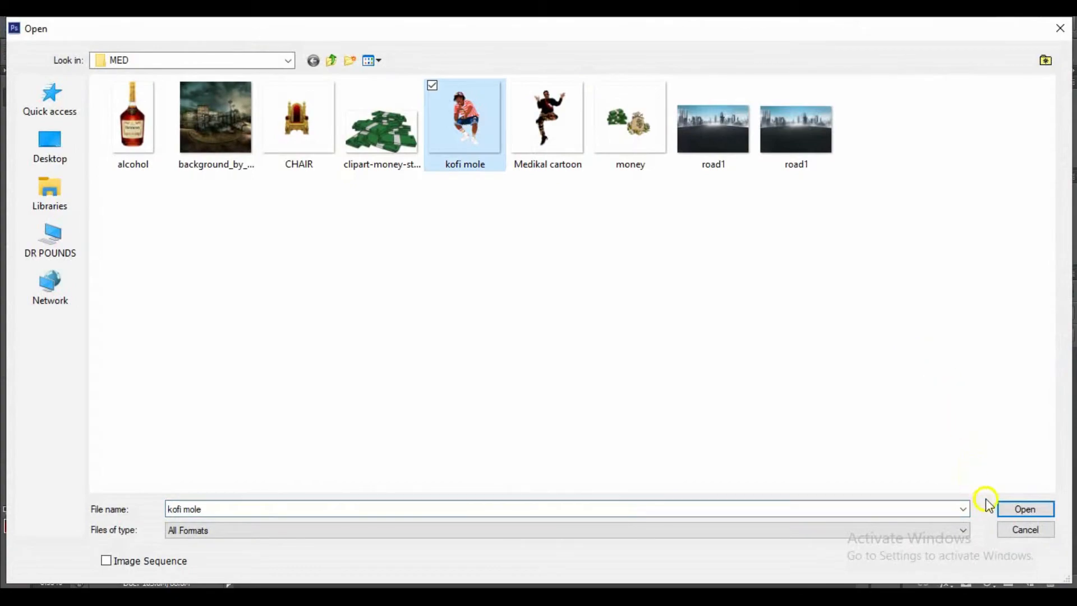
click(1025, 509)
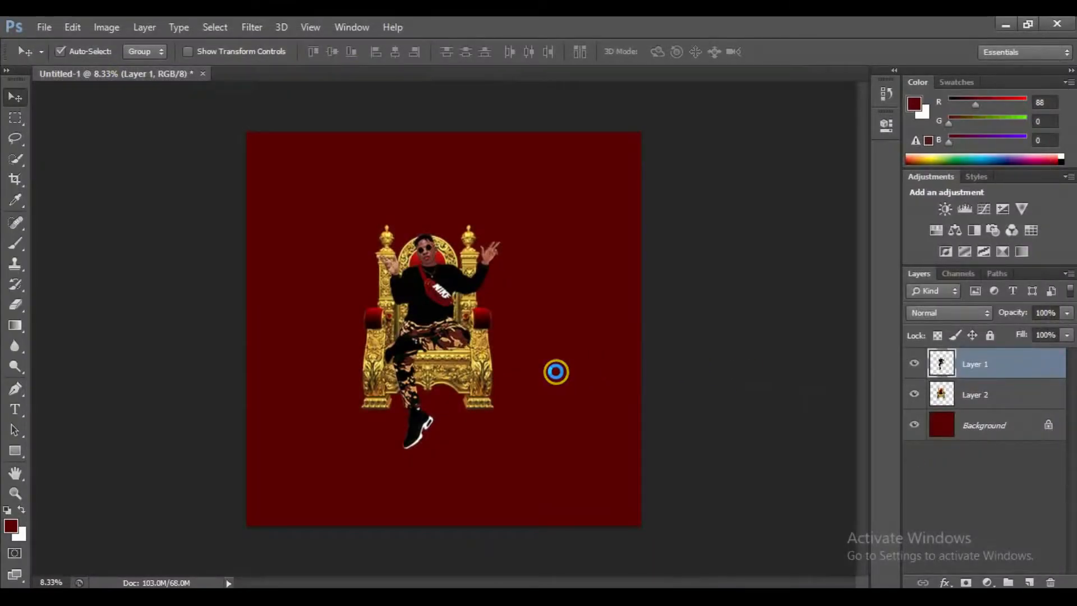
drag(553, 370, 483, 409)
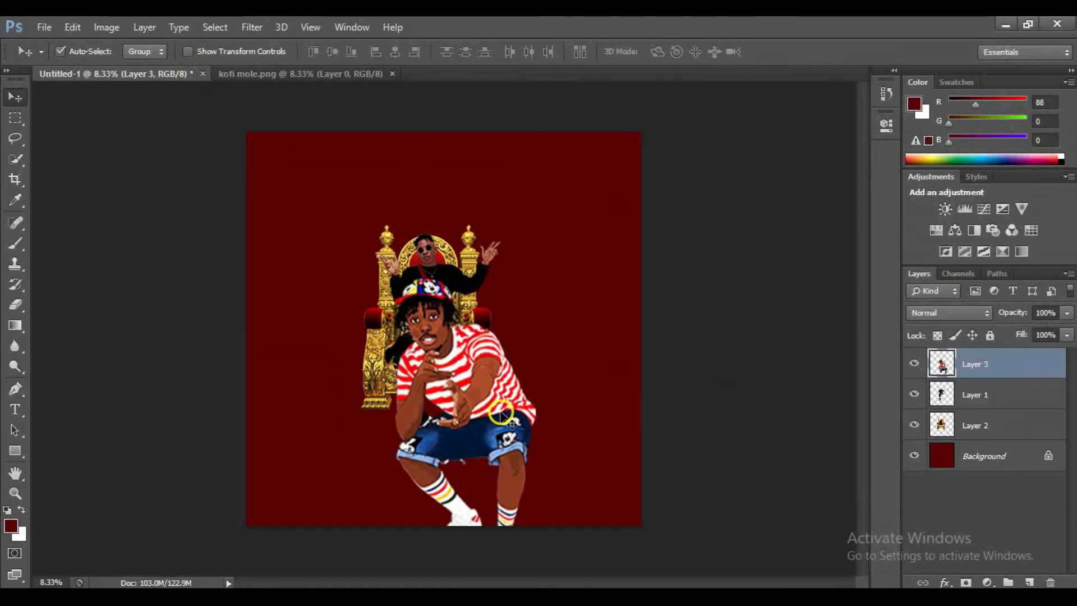
Step: Scale the crouching figure down, place it in front of the throne's right side, and close the kofi mole image
key(ctrl+t)
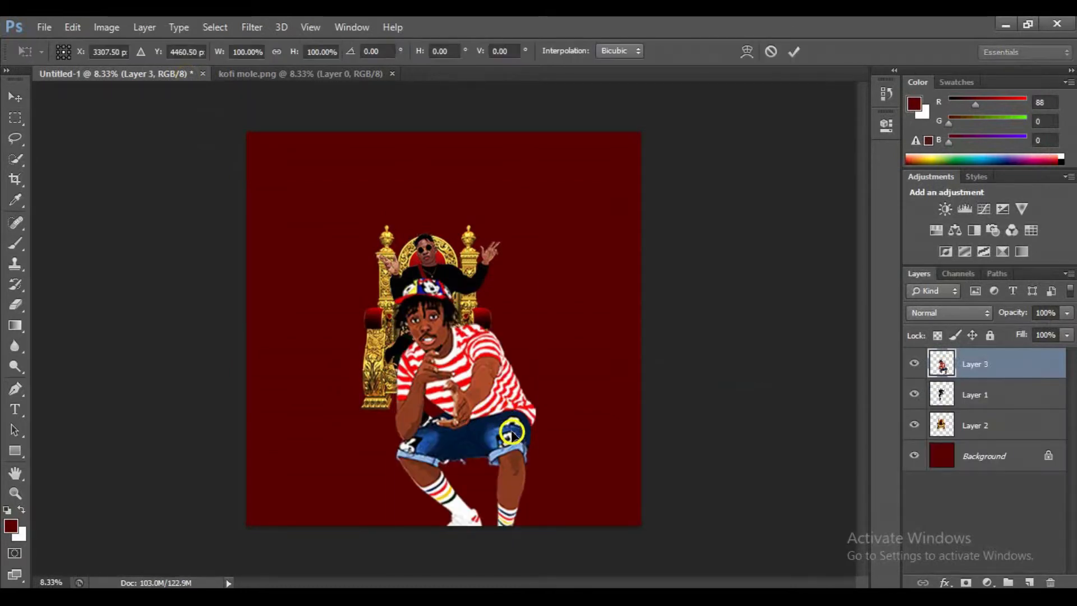
drag(535, 572, 474, 446)
drag(456, 376, 528, 385)
click(794, 51)
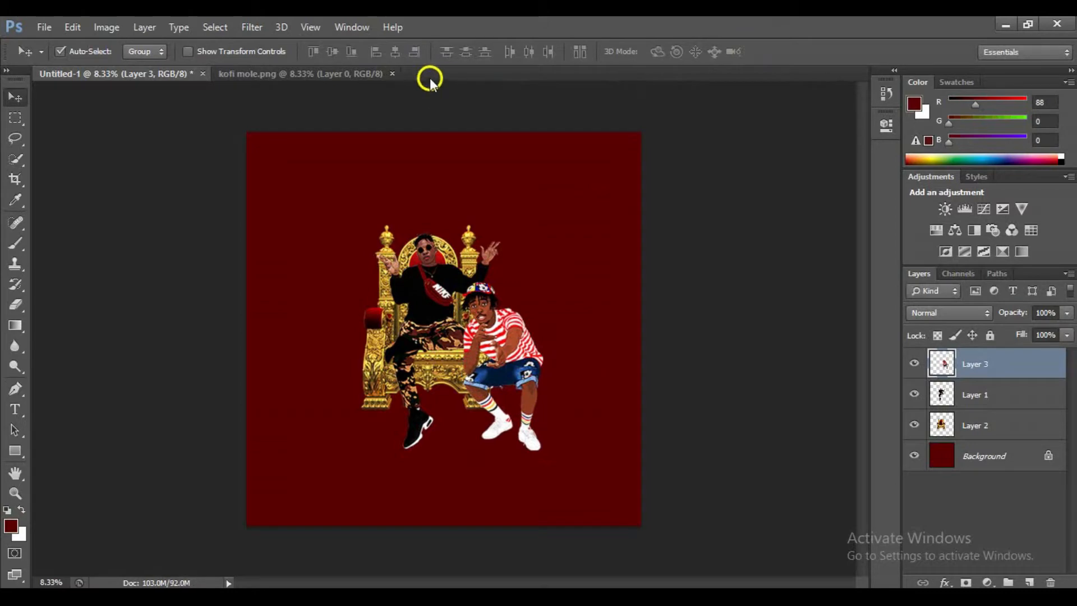
click(393, 74)
Step: Open the money image and bring the cash stack and money bag into the composition below the two figures
click(55, 26)
click(56, 54)
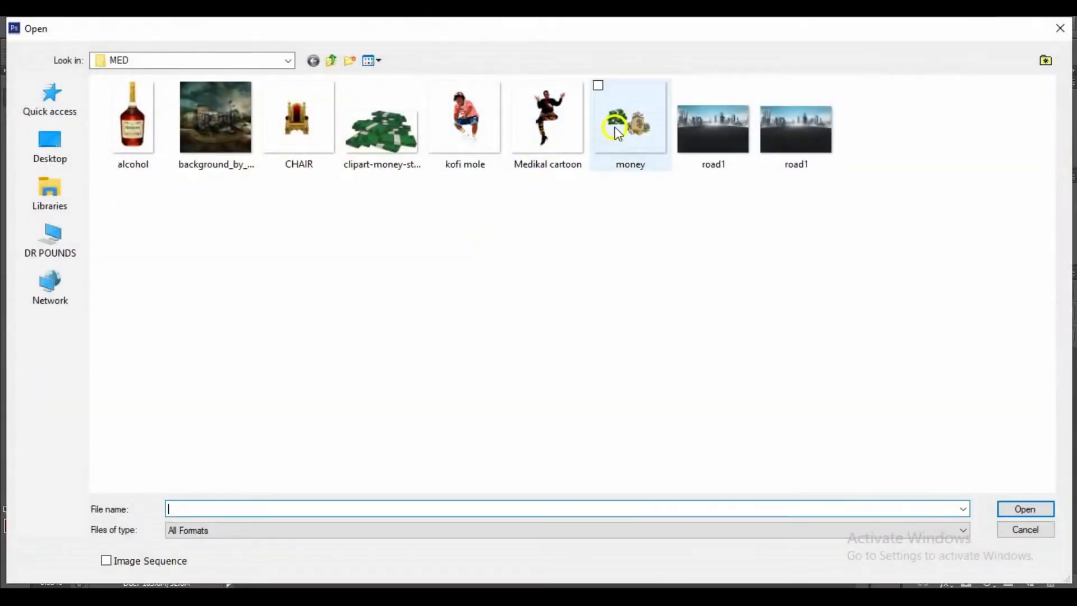
click(618, 133)
click(1025, 509)
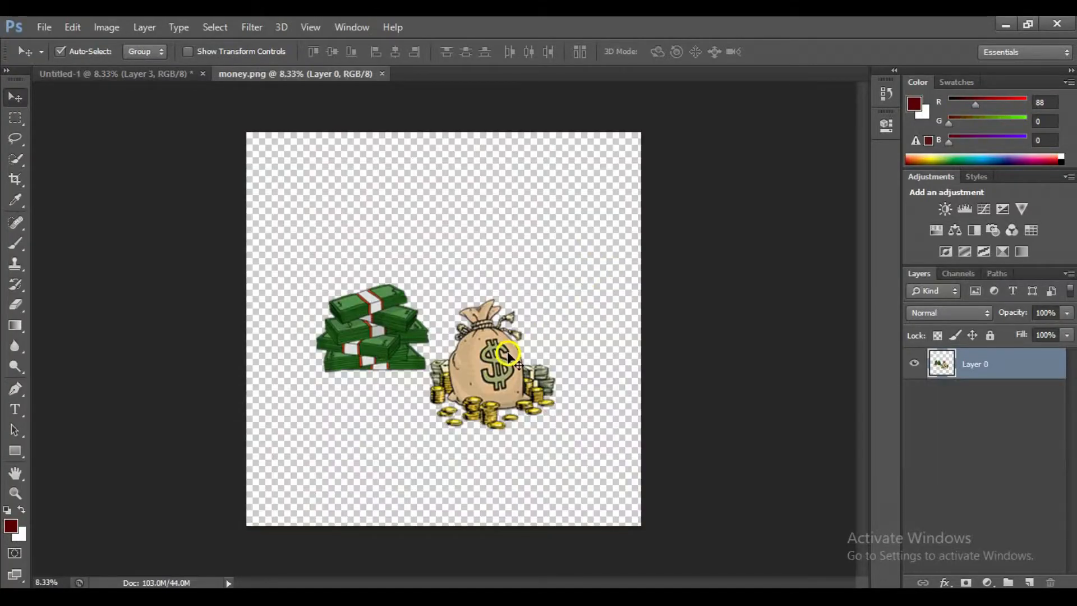
drag(504, 365, 473, 350)
drag(488, 439, 487, 448)
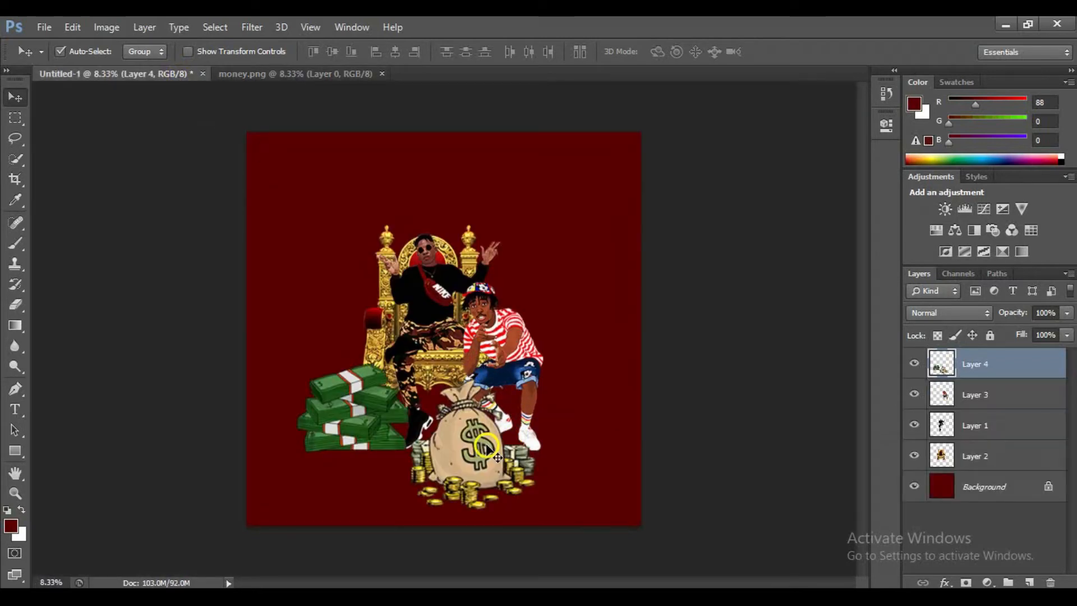
Step: Scale the money artwork proportionally to about 62% and move it to the foot of the throne
key(ctrl+t)
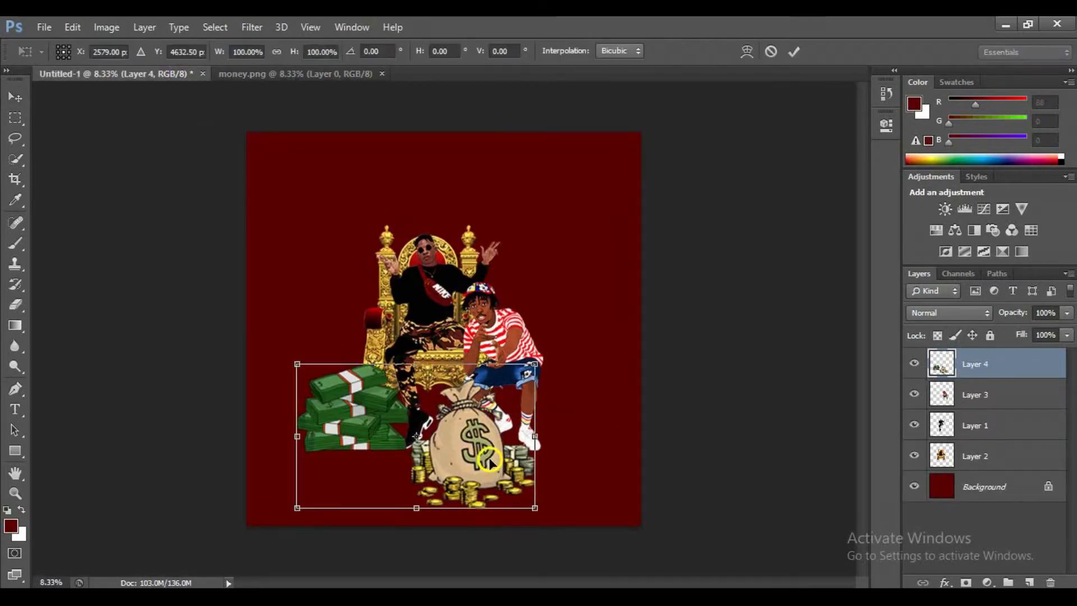
drag(536, 509, 445, 454)
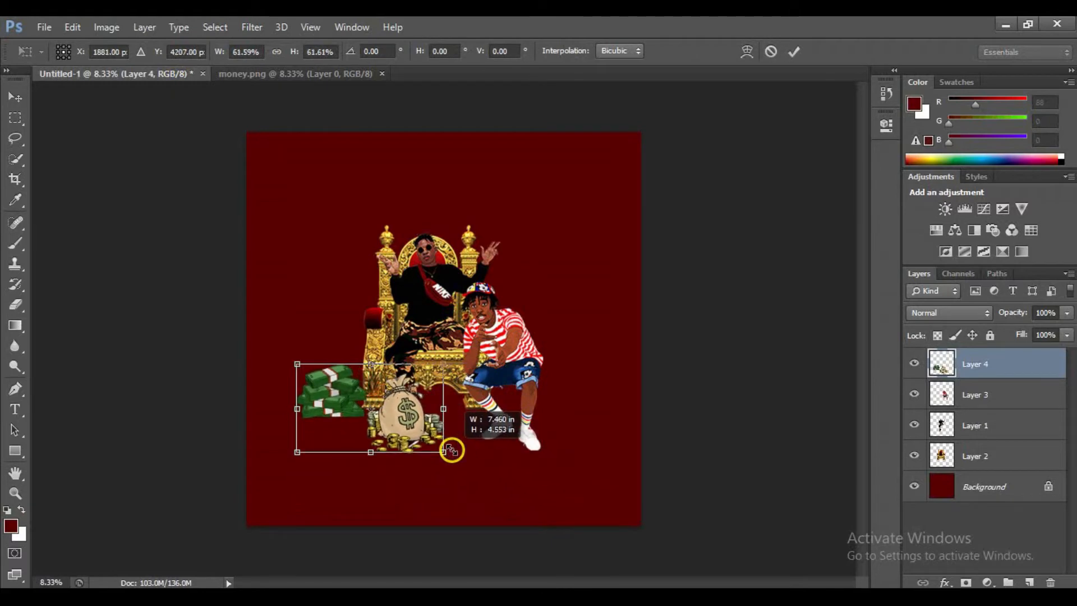
drag(429, 416, 471, 450)
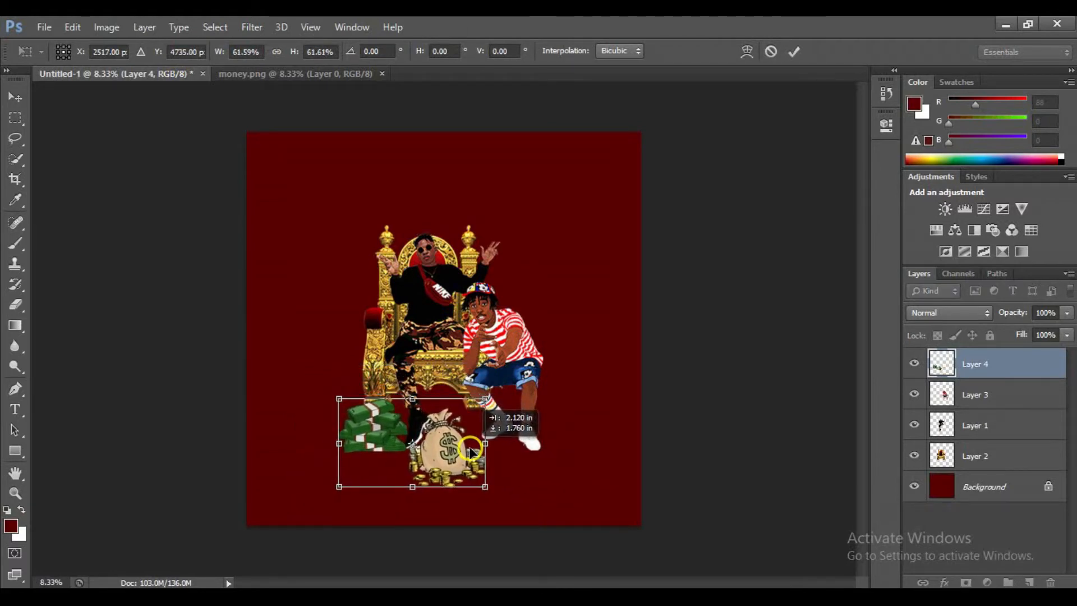
click(793, 51)
Step: Select the money bag and coins with a rectangular marquee, delete them from the money layer, and clear the selection
key(m)
drag(414, 396, 520, 526)
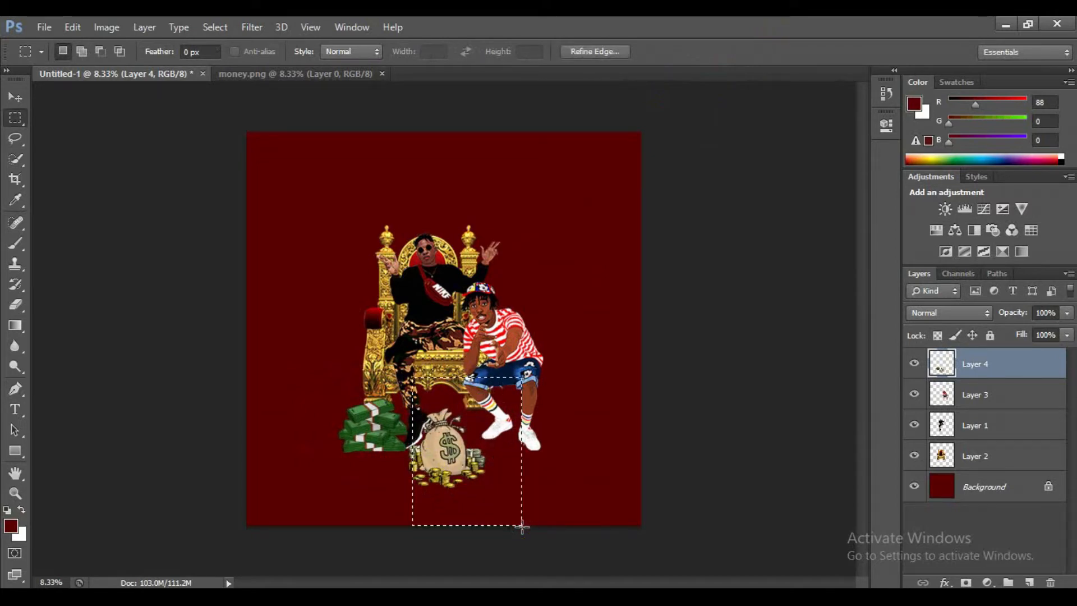
key(Left)
key(Left)
key(Left)
key(Delete)
key(ctrl+d)
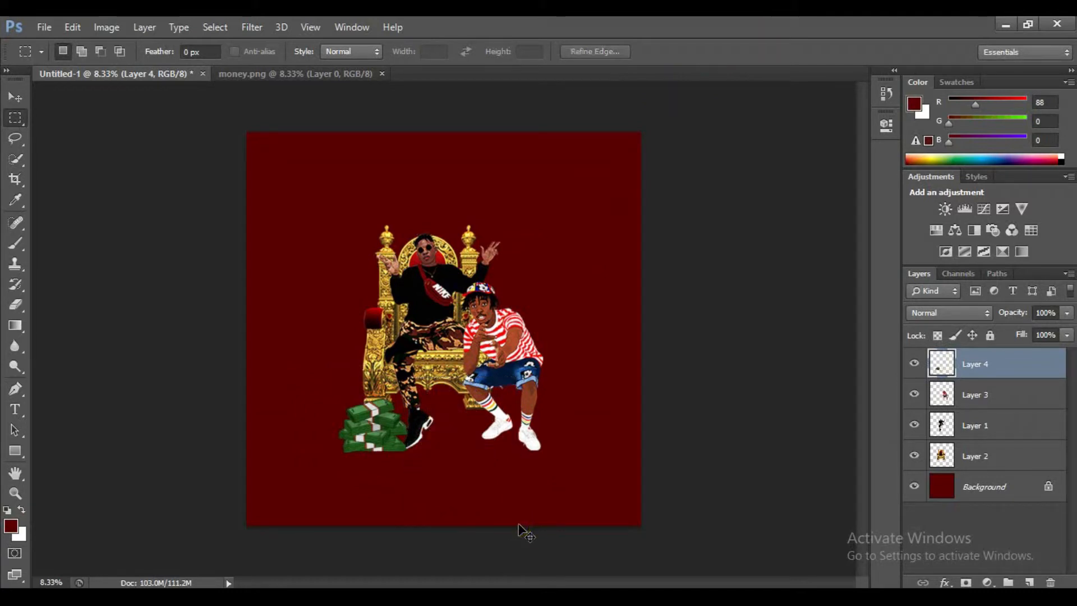
Step: Paste the money bag as its own layer at the crouching figure's feet, shift the cash stack slightly outward, and close the money image
key(ctrl+v)
drag(443, 327, 473, 425)
key(v)
drag(370, 416, 362, 421)
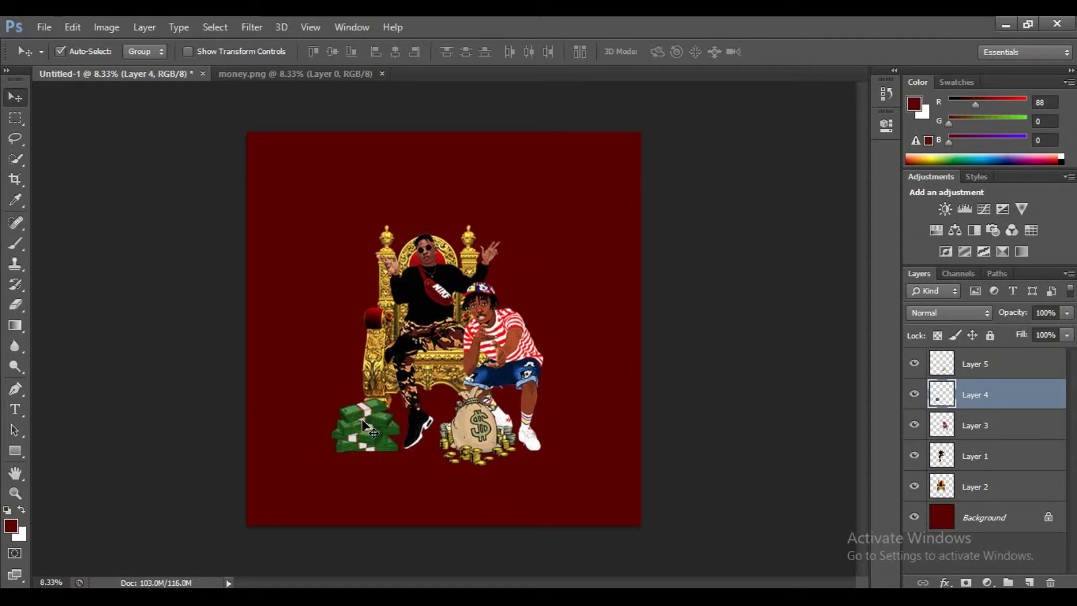
click(382, 74)
Step: Open the clipart-money-stack-1 image and bring its cash pile into the composition
click(47, 27)
click(22, 60)
click(386, 156)
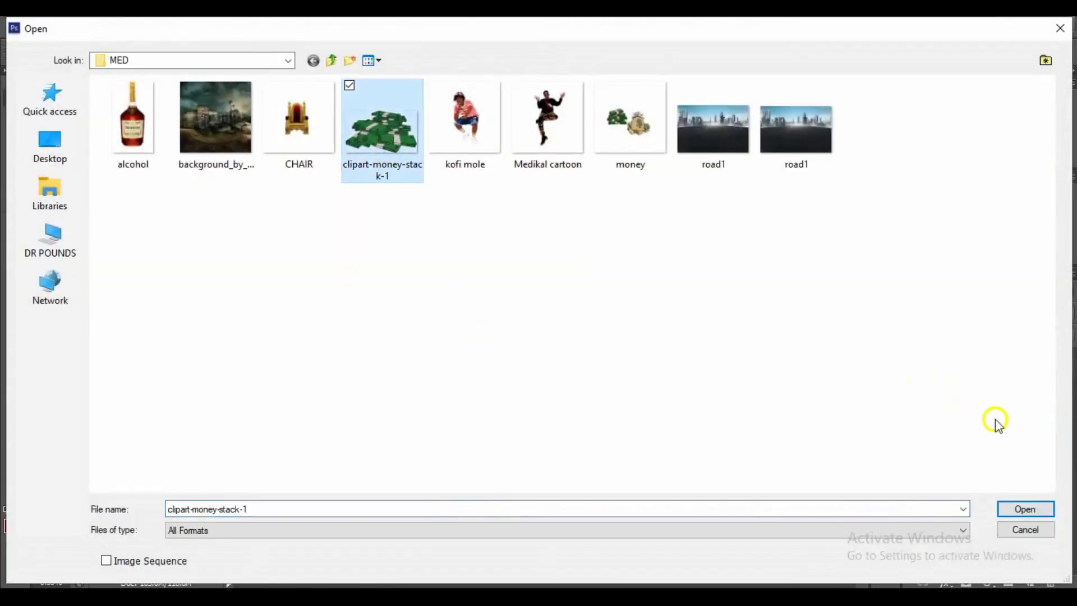
click(1007, 509)
drag(668, 359, 452, 457)
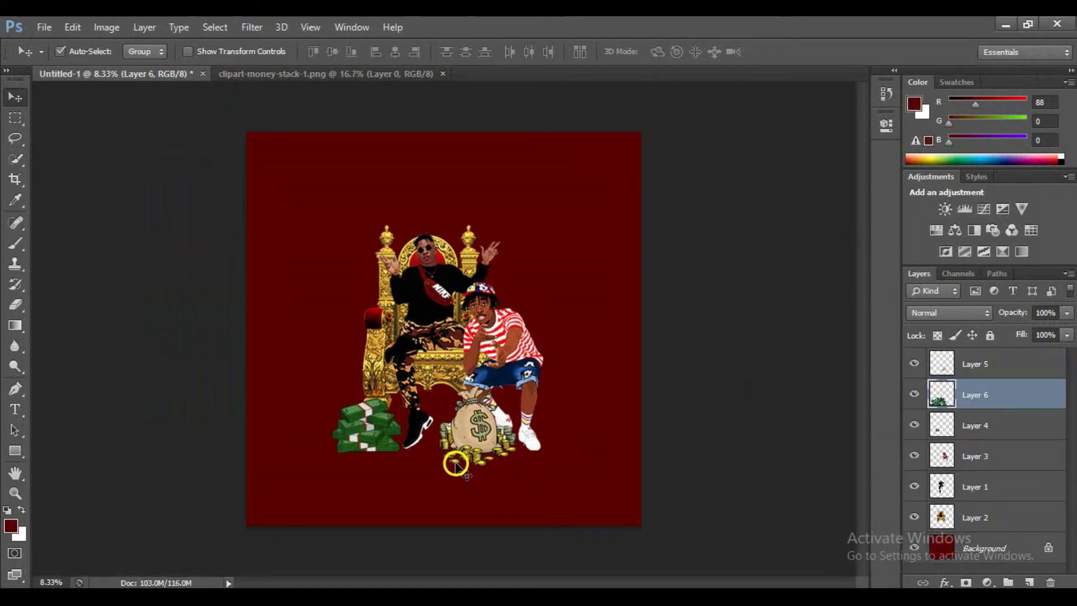
Step: Scale the new cash pile proportionally to about 24%, place it below the crouching figure's feet, and move its layer above the money bag
key(ctrl+t)
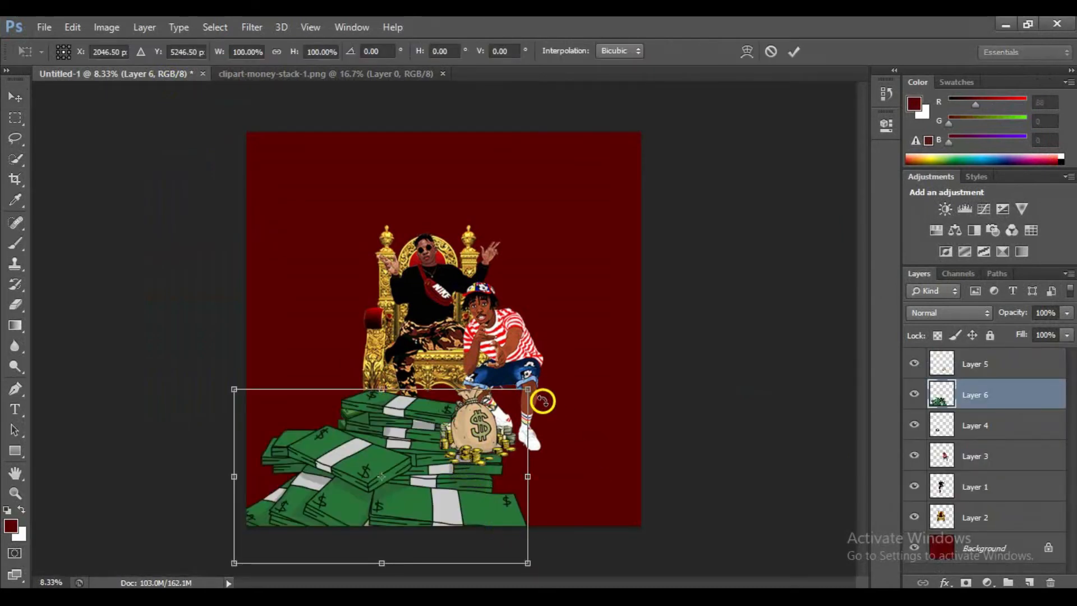
drag(528, 389, 365, 484)
drag(325, 517, 542, 454)
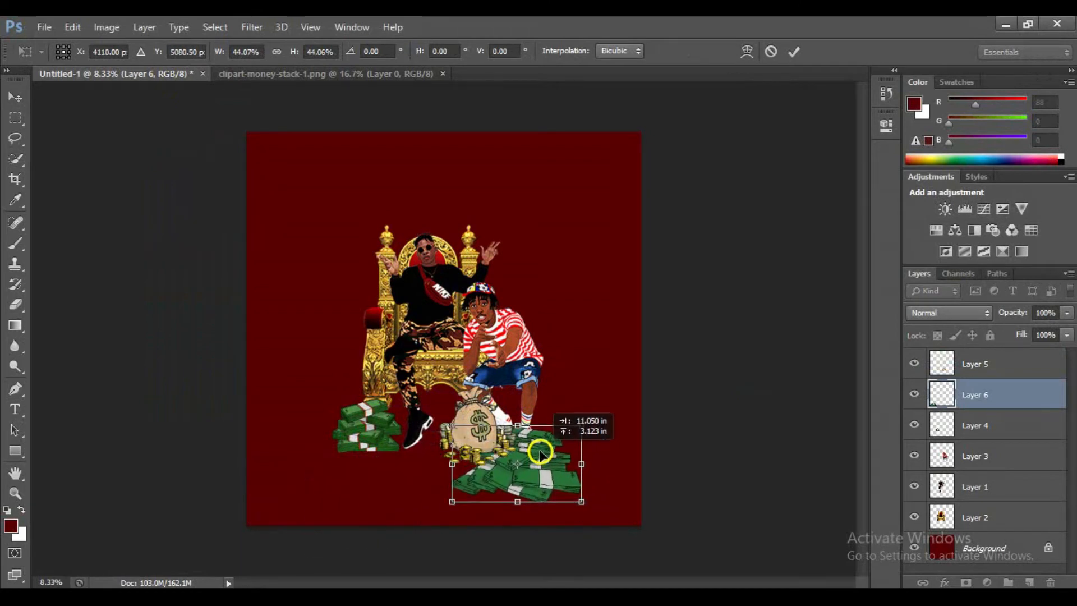
drag(583, 425, 527, 463)
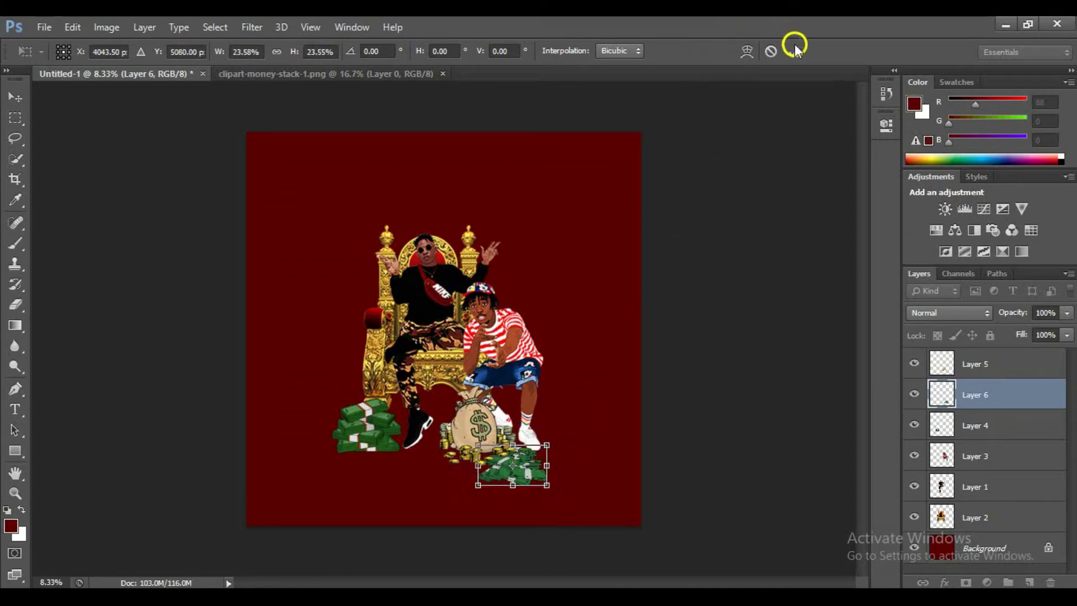
key(Return)
drag(1005, 387, 1001, 355)
Step: Nudge the money bag and coins left, toward the seated figure's shoe
click(477, 429)
drag(480, 431, 479, 433)
key(shift+Left)
key(shift+Left)
key(shift+Left)
key(shift+Left)
key(shift+Left)
key(shift+Left)
key(shift+Left)
key(shift+Left)
key(shift+Left)
key(shift+Left)
key(shift+Left)
key(shift+Left)
key(shift+Left)
key(shift+Left)
key(shift+Left)
key(shift+Left)
key(shift+Left)
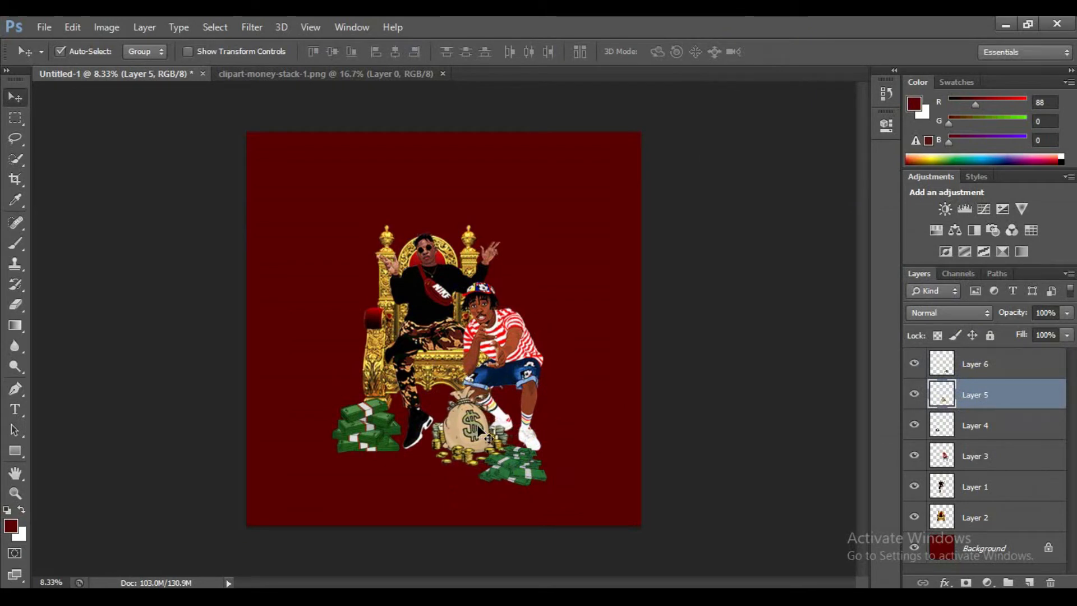
Step: Nudge the small cash pile up and slightly left against the crouching figure's shoe, and close the clipart-money-stack-1 image
click(505, 472)
key(shift+Up)
key(shift+Up)
key(shift+Up)
key(shift+Up)
key(shift+Up)
key(shift+Up)
key(shift+Up)
key(shift+Up)
key(shift+Up)
key(shift+Up)
key(shift+Up)
key(shift+Up)
key(shift+Up)
key(shift+Up)
key(shift+Up)
key(shift+Up)
key(shift+Up)
key(shift+Up)
key(shift+Up)
key(shift+Up)
key(shift+Up)
key(shift+Up)
key(shift+Up)
key(shift+Up)
key(Left)
key(Left)
key(Left)
key(Down)
key(Down)
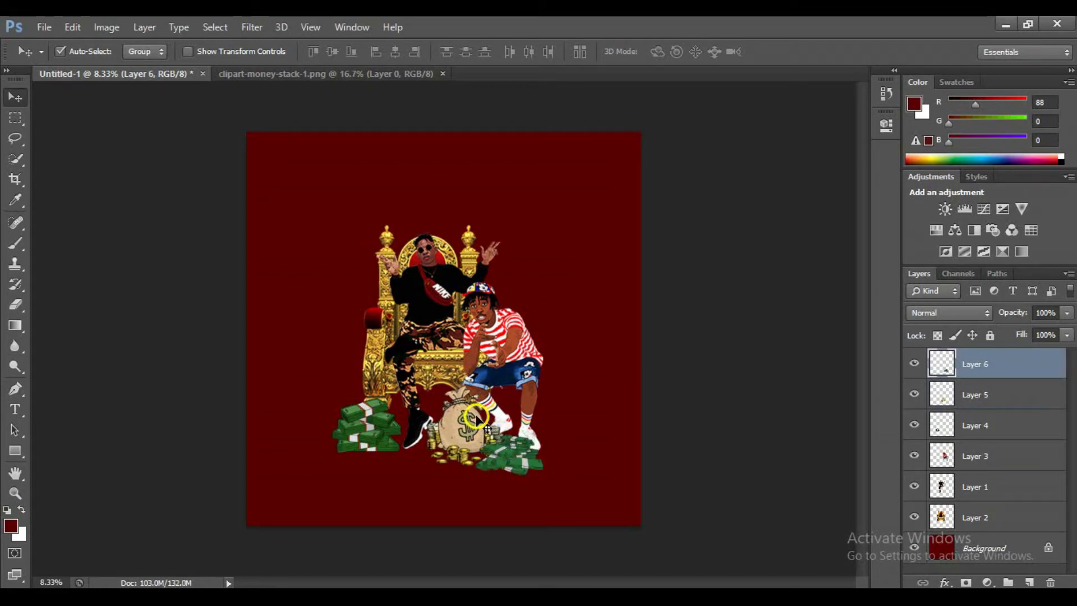
click(443, 73)
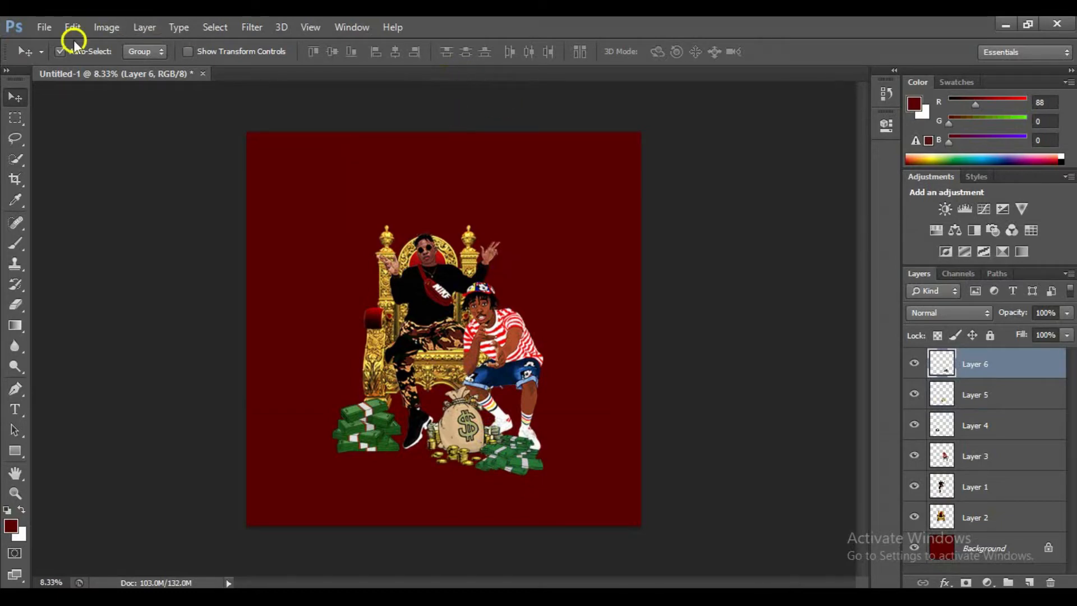
Step: Open the alcohol image and bring the bottle into the composition beside the seated figure's shoe
click(48, 33)
click(67, 59)
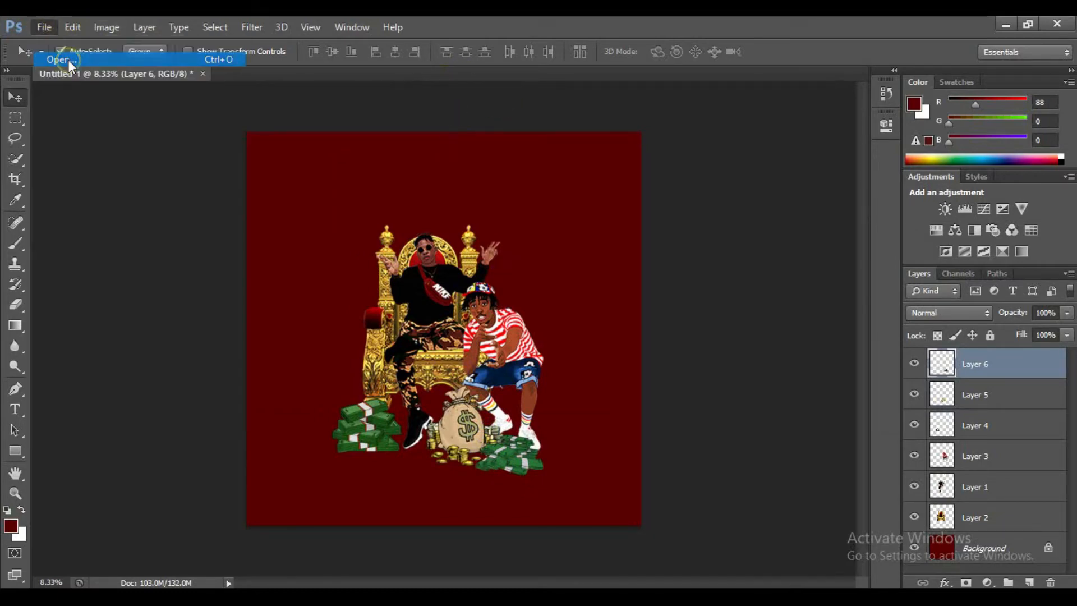
click(134, 126)
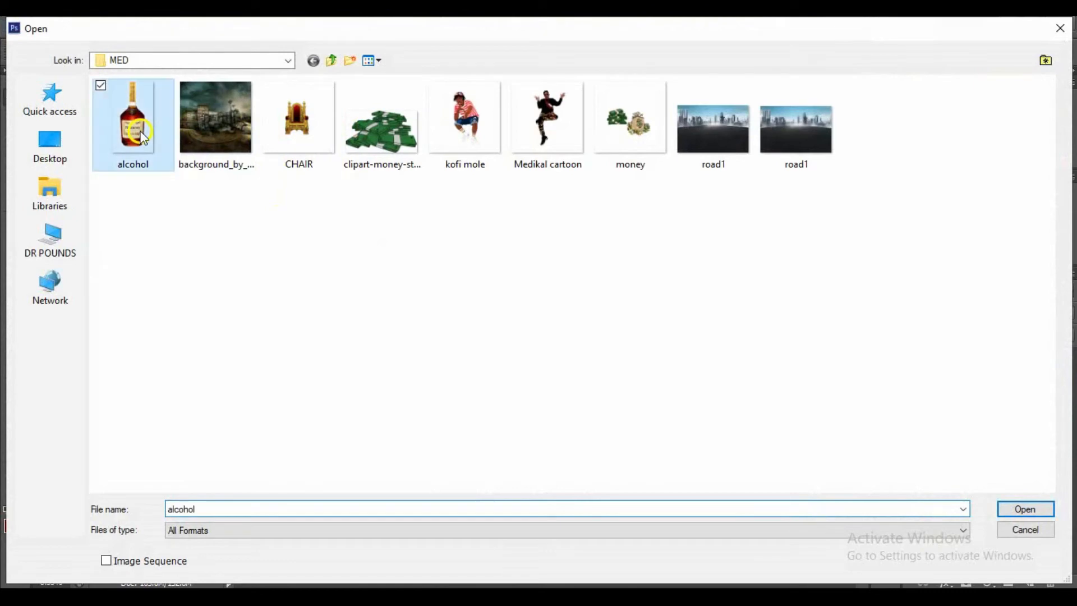
click(1026, 509)
drag(524, 314, 413, 414)
Step: Scale the bottle to about 114% between the cash stack and the money bag, and shift the money bag slightly downward
key(ctrl+t)
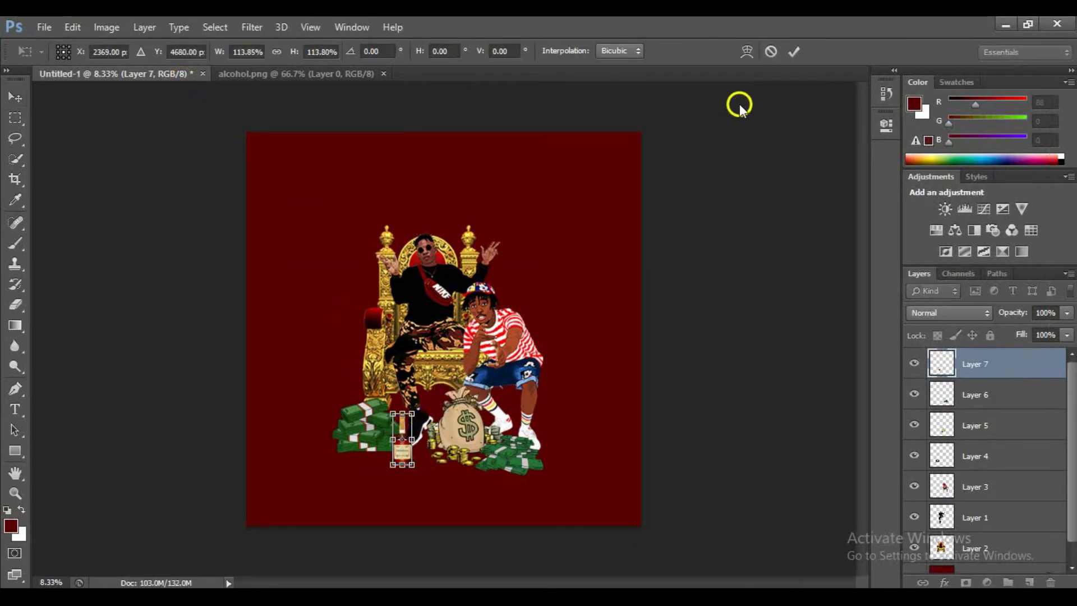
click(799, 51)
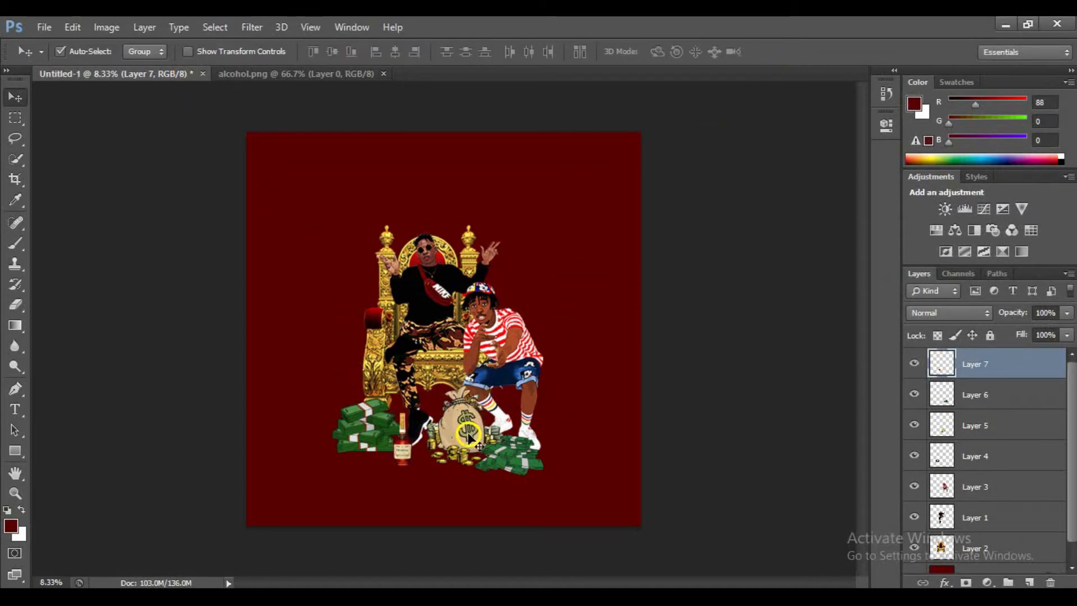
drag(461, 436, 462, 437)
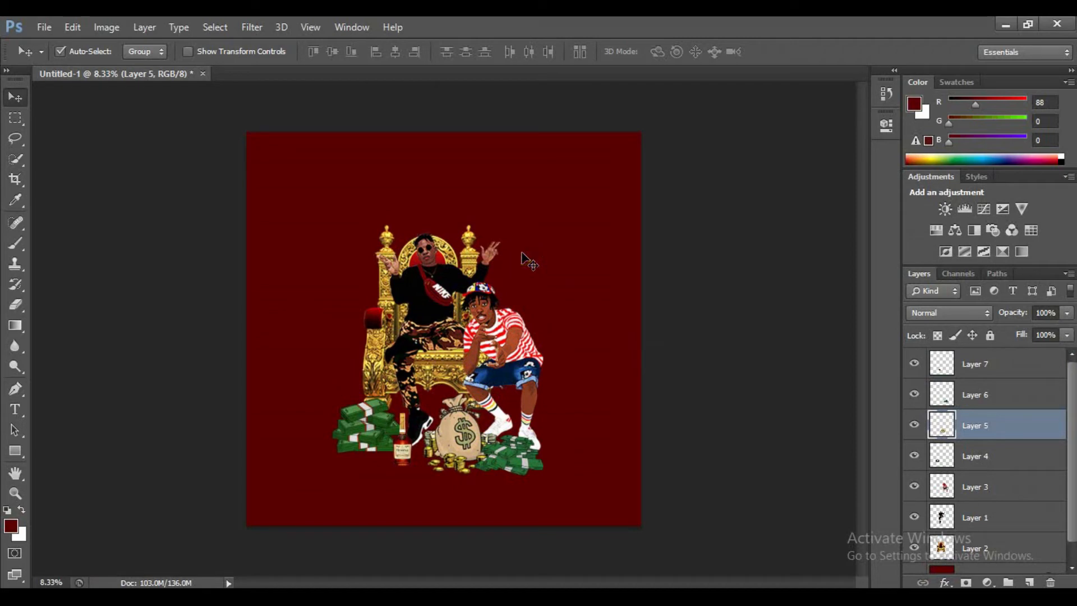
Step: Start a text line above the throne on top of all layers, set its colour to white, and enter AMG
click(996, 362)
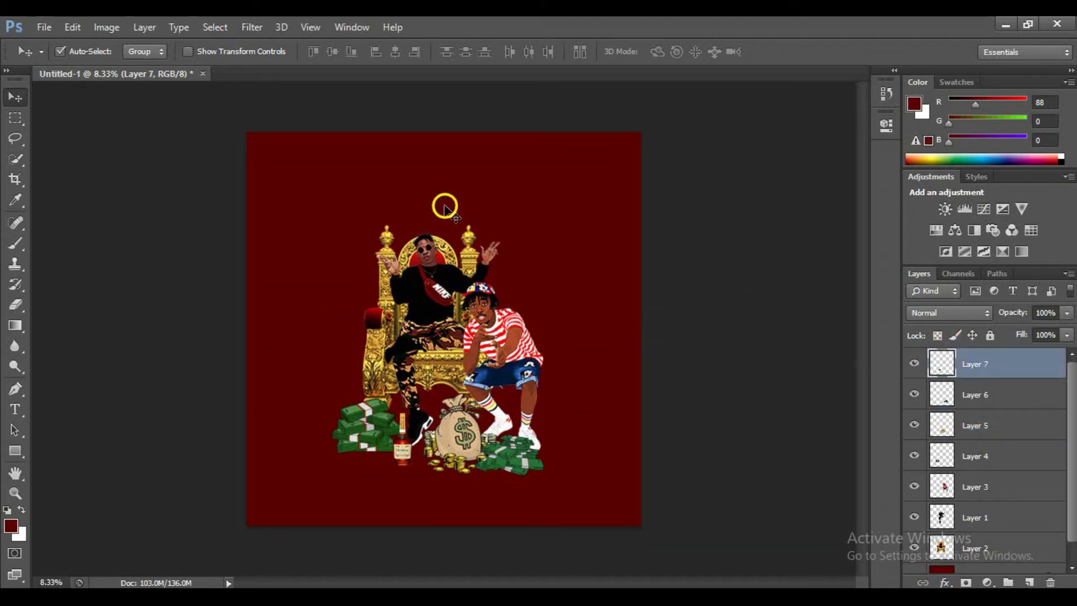
drag(12, 404, 108, 410)
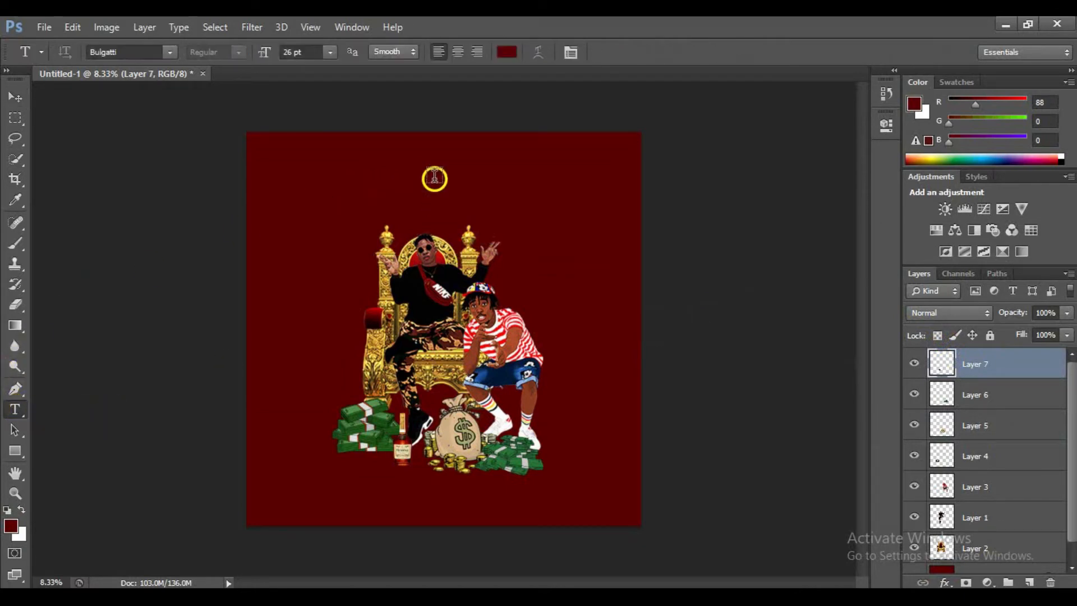
click(346, 166)
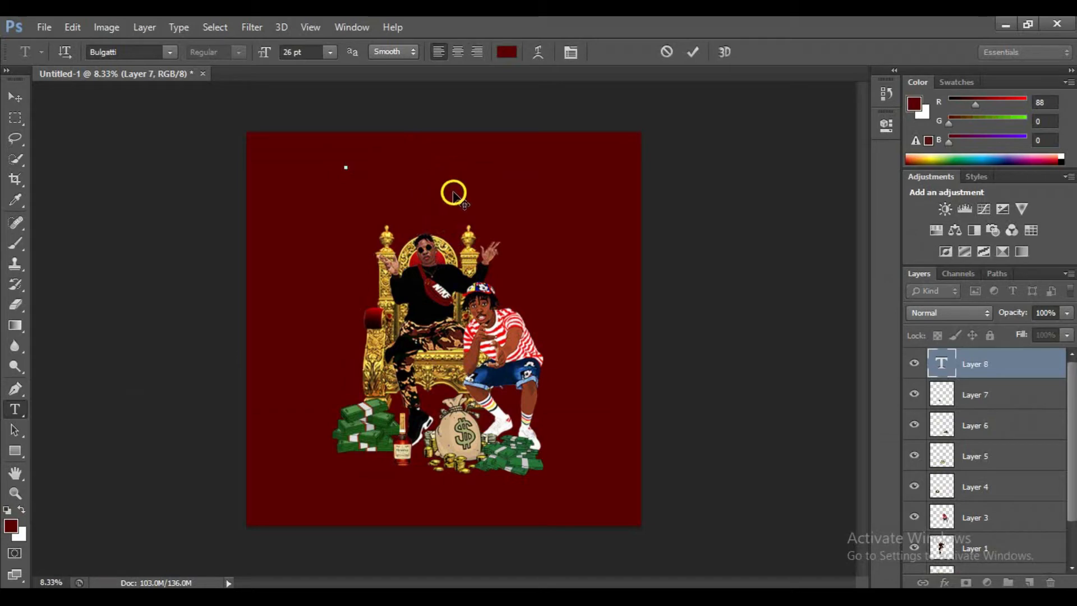
click(505, 52)
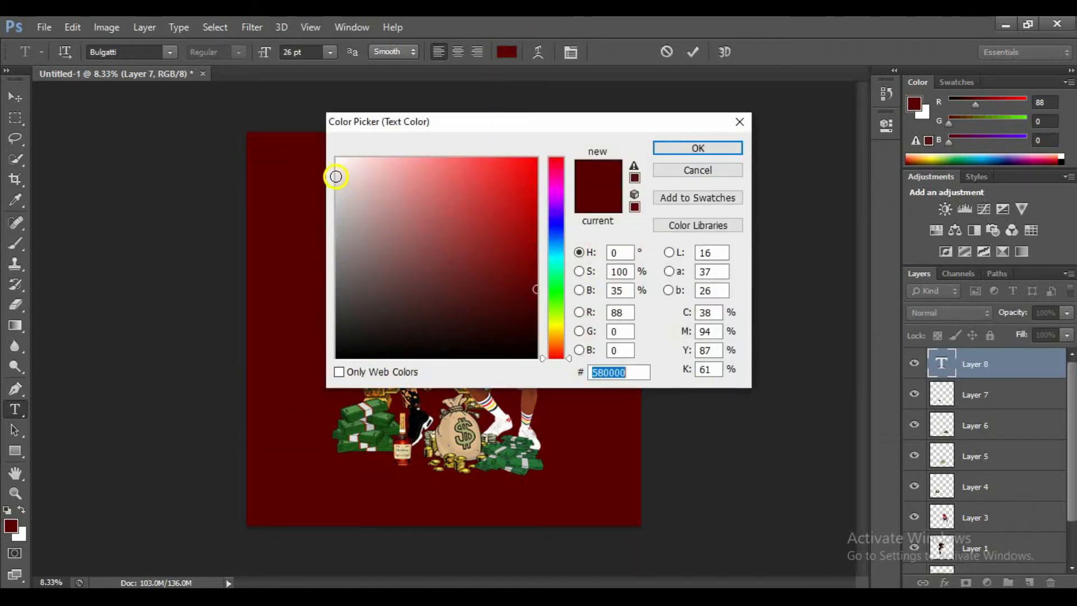
drag(337, 172, 324, 128)
click(655, 148)
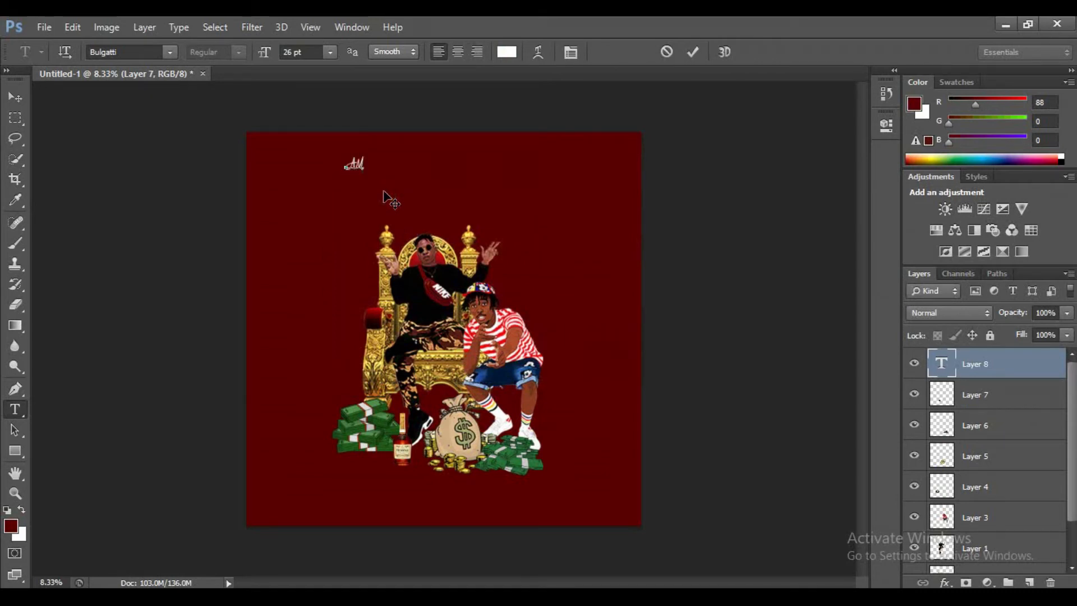
Step: Select the AMG text and change its font to Arial
click(395, 107)
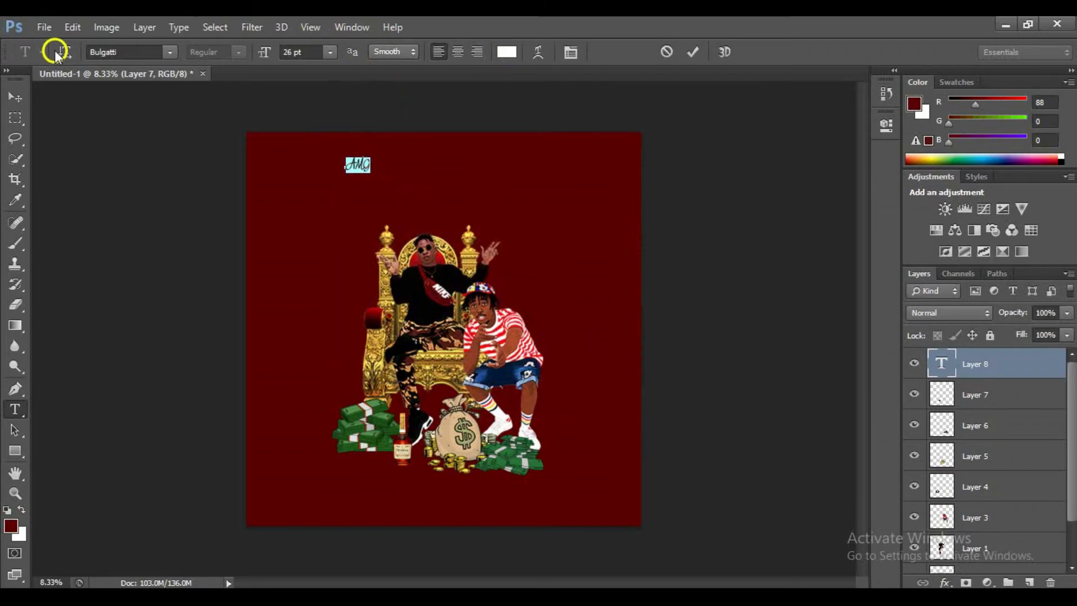
click(158, 49)
scroll(335, 141, up, 5)
drag(335, 141, 337, 96)
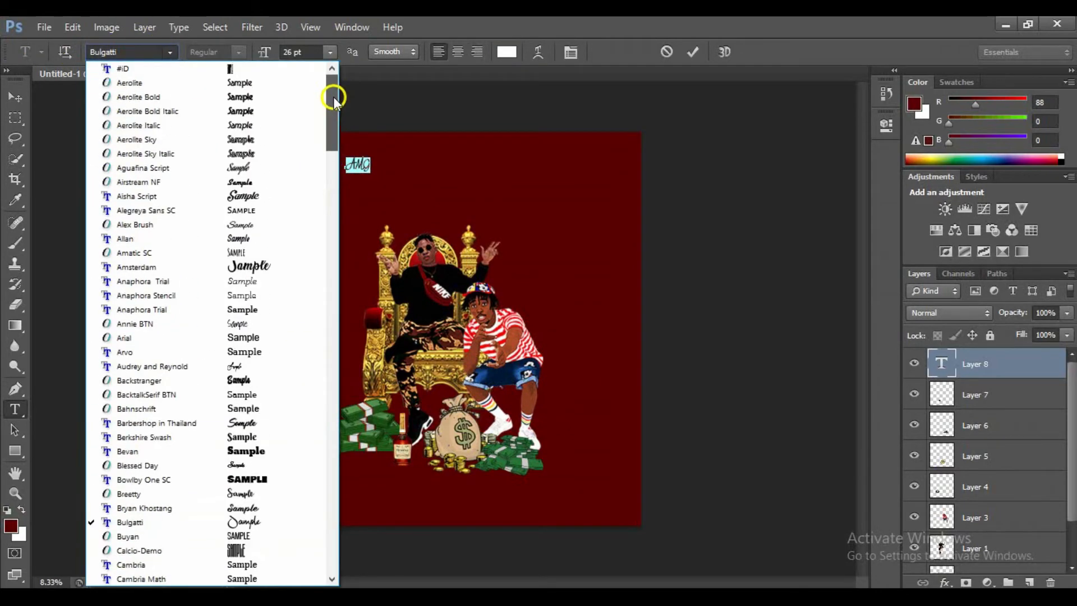
click(155, 339)
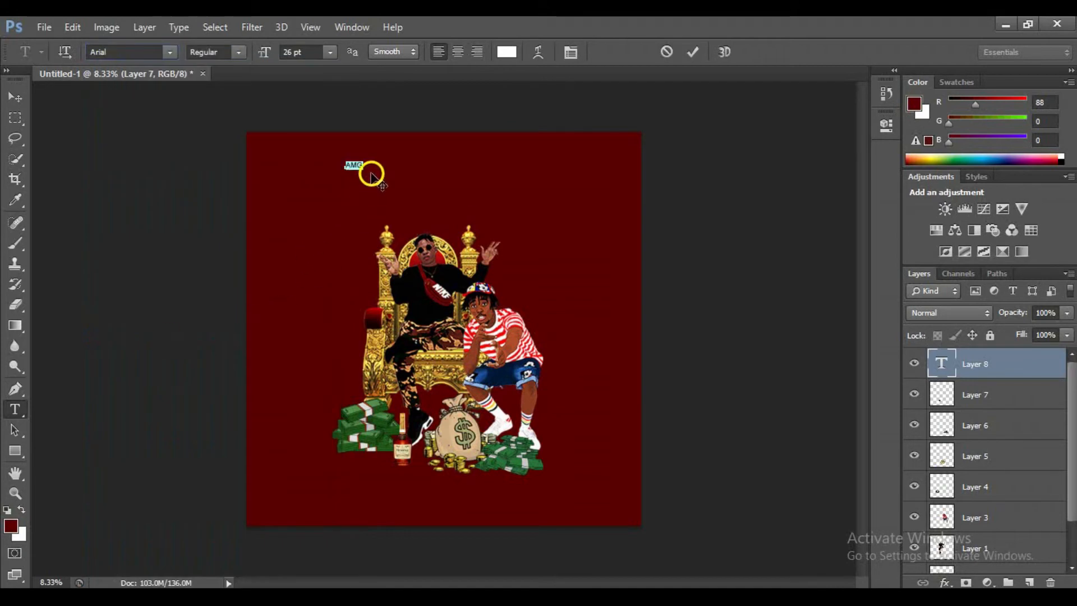
Step: Set the AMG text to 23 pt and its style to Bold
click(328, 54)
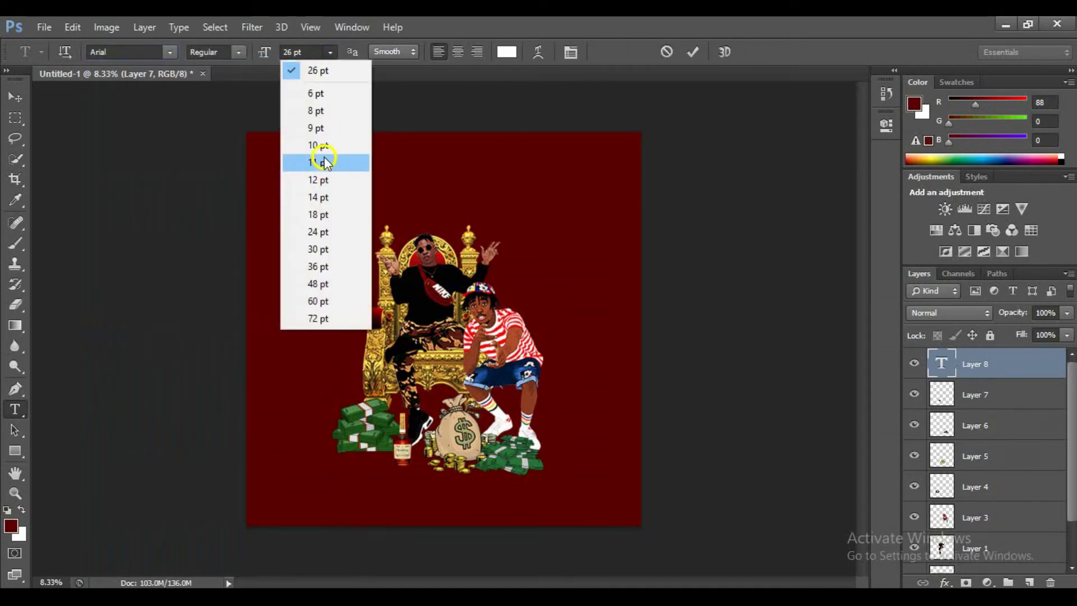
click(324, 197)
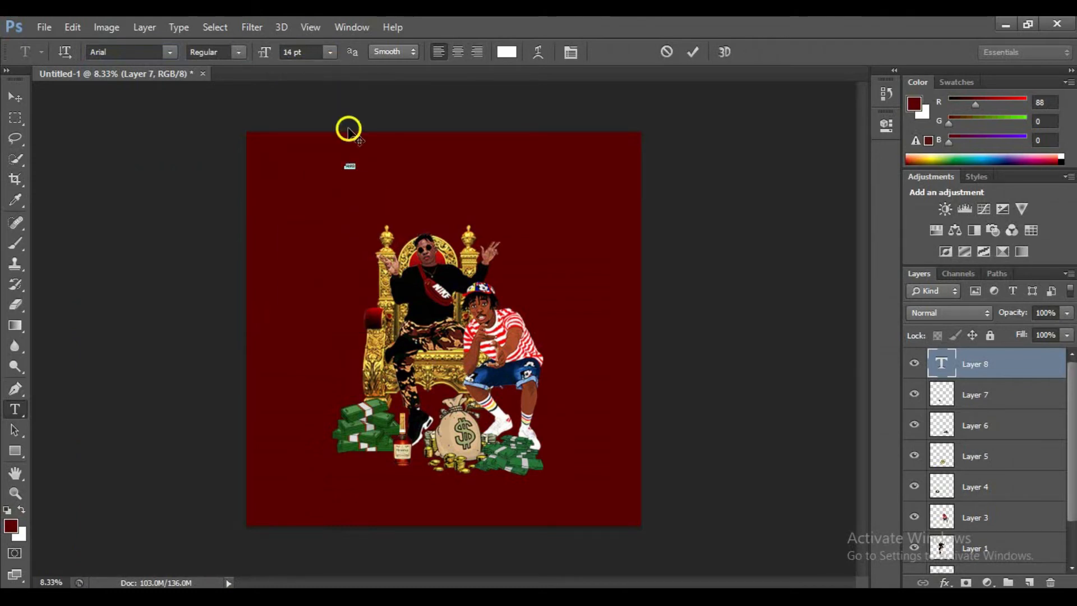
drag(263, 54, 265, 54)
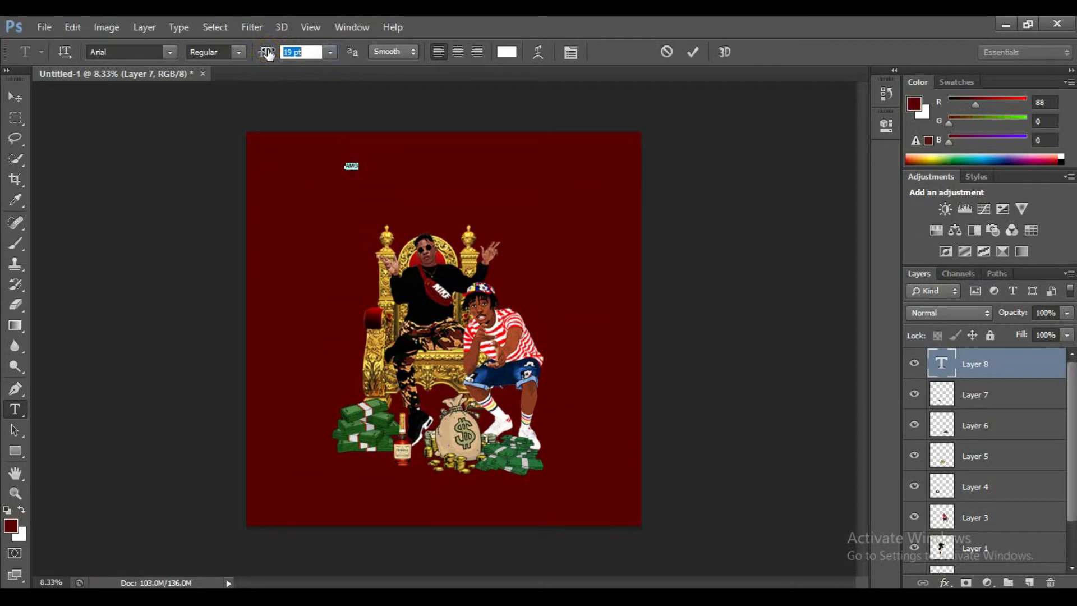
click(357, 167)
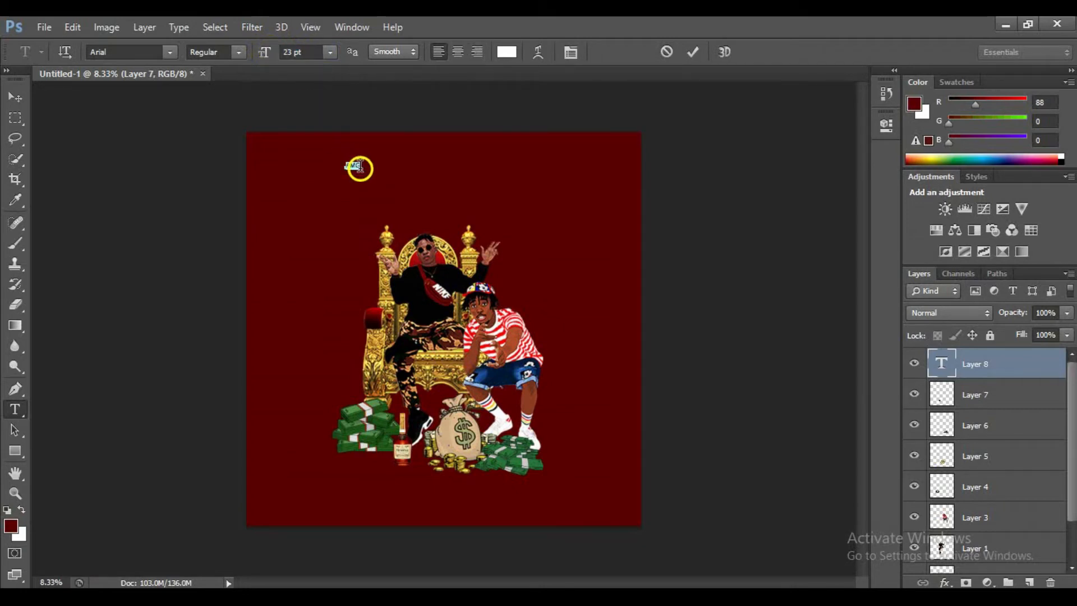
click(239, 52)
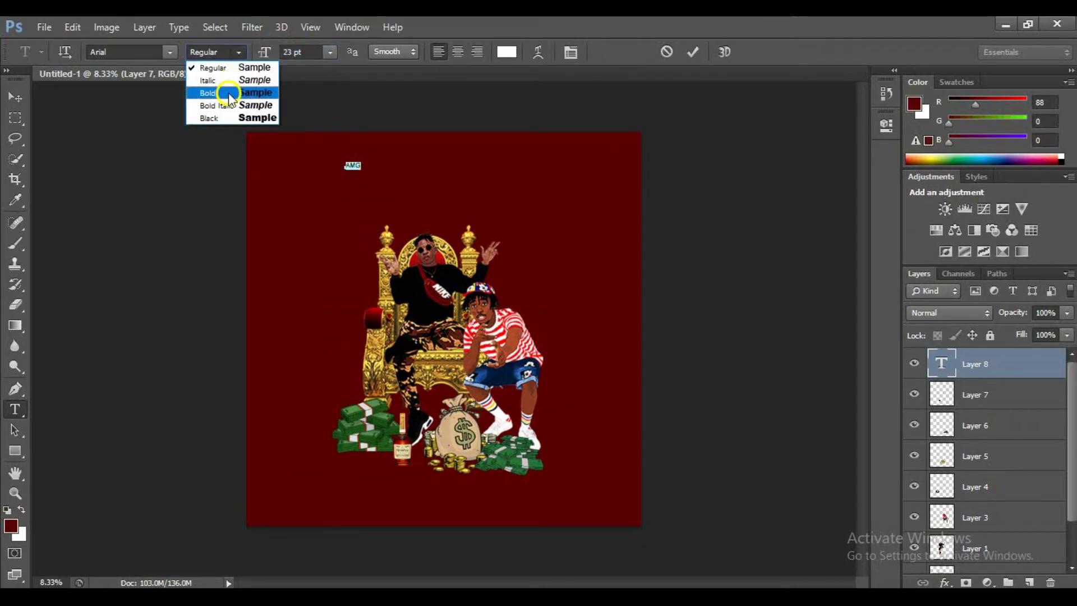
click(224, 92)
Step: Extend the text to AMG BEYOND KONTROL and set the whole line's size to 36 pt
click(360, 167)
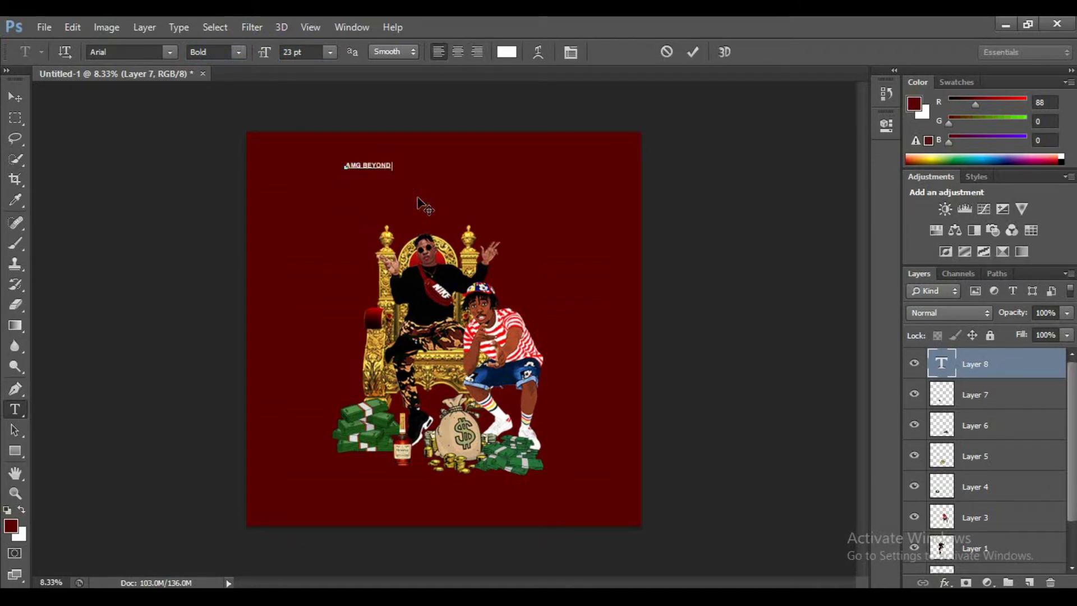
text(L)
key(ctrl+a)
drag(261, 52, 270, 53)
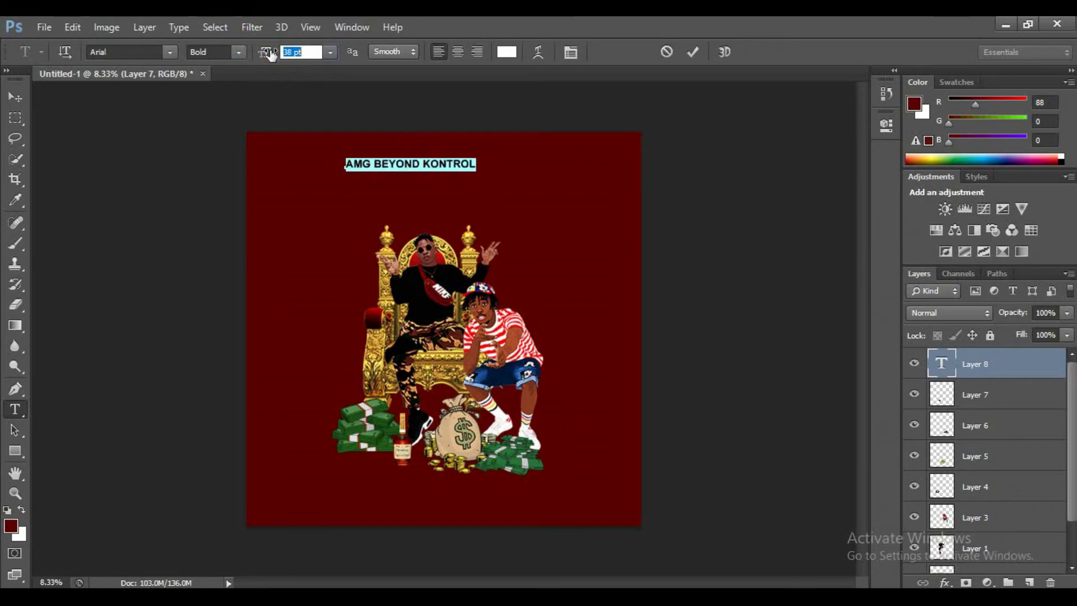
click(330, 52)
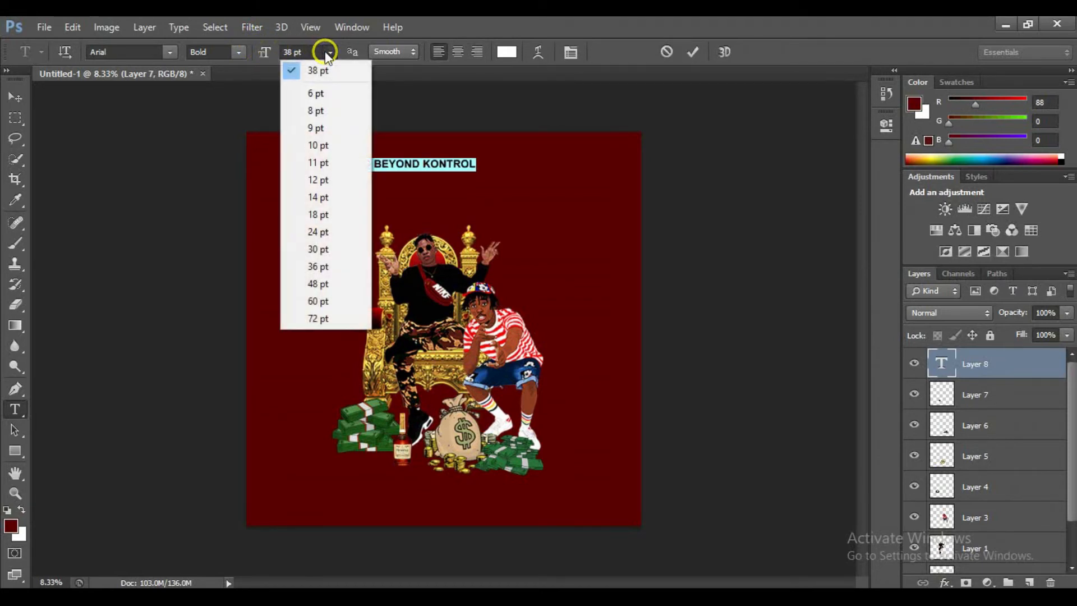
click(319, 267)
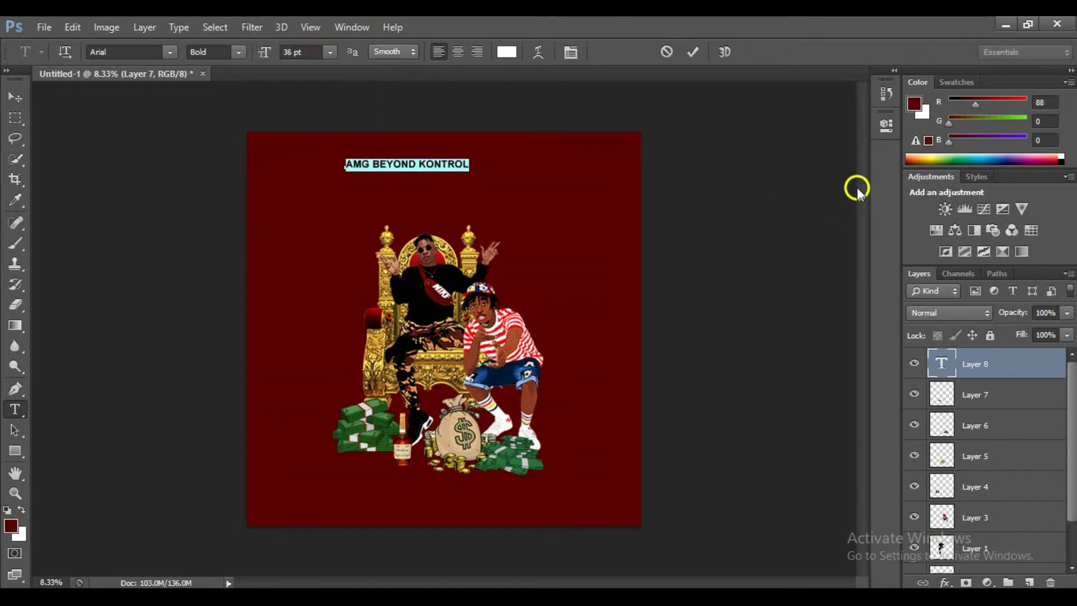
Step: Set the AMG BEYOND KONTROL line's tracking to 600 and its font size to 30 pt
click(338, 24)
click(340, 27)
click(340, 27)
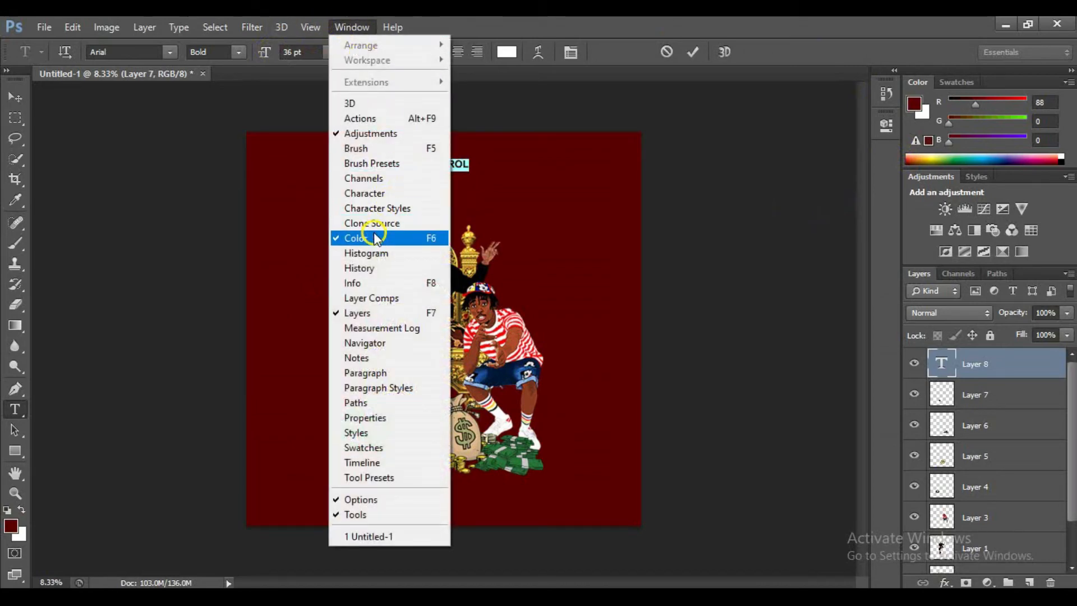
click(365, 194)
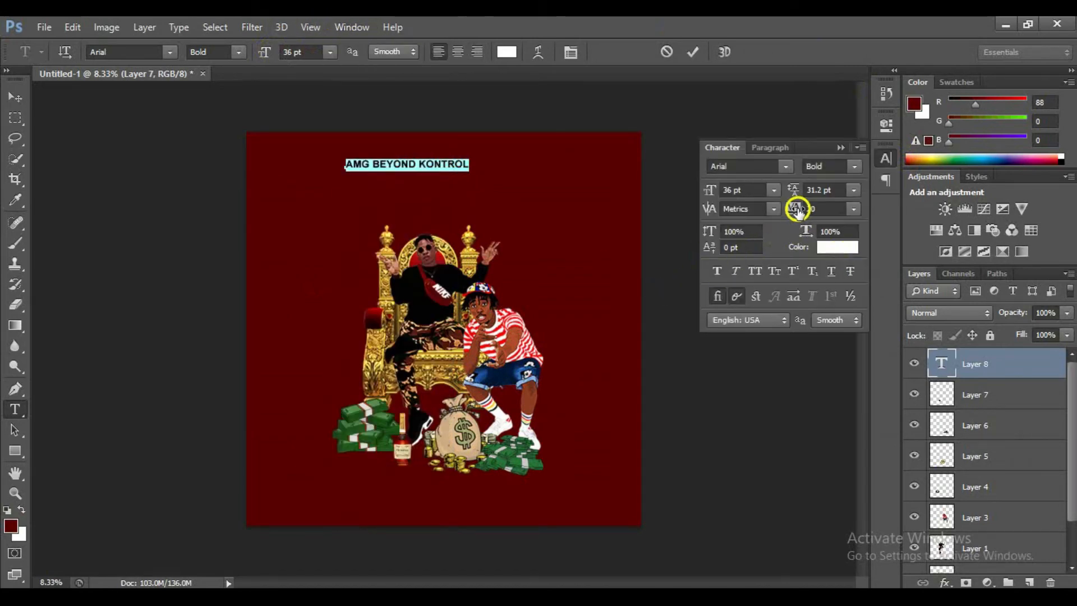
mouse_move(799, 205)
mouse_down()
mouse_move(820, 203)
mouse_move(814, 211)
mouse_up()
click(329, 53)
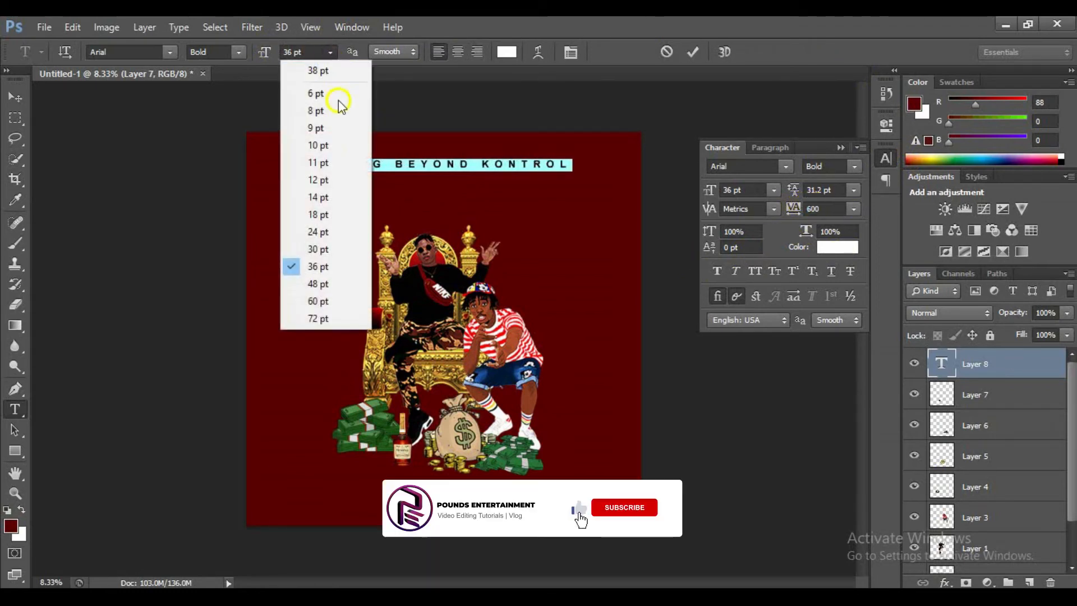
click(313, 250)
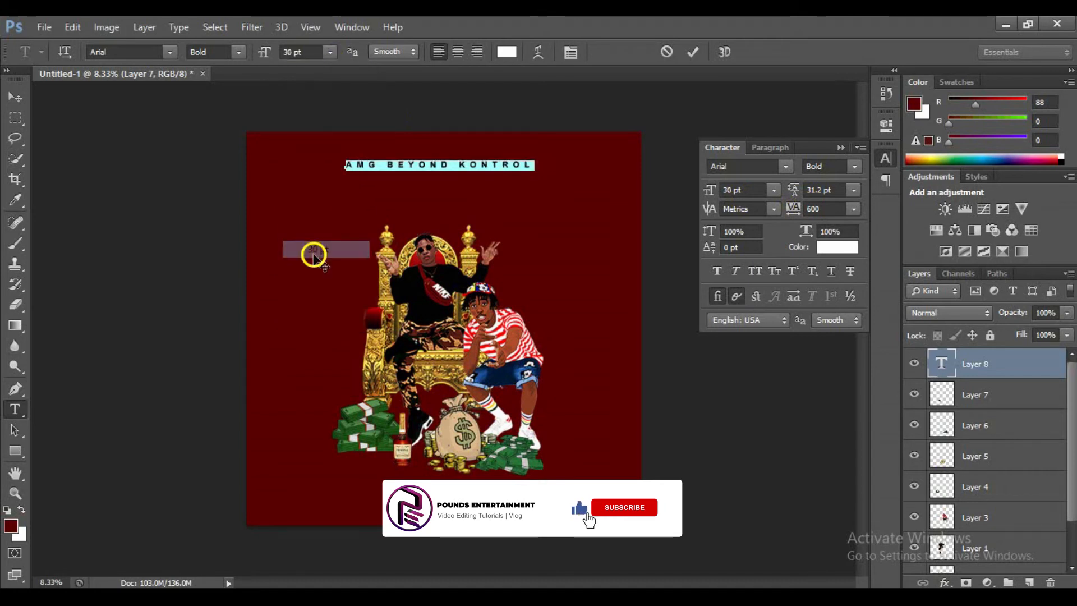
Step: Commit the AMG BEYOND KONTROL text and centre it horizontally against the Background layer
click(693, 51)
click(979, 366)
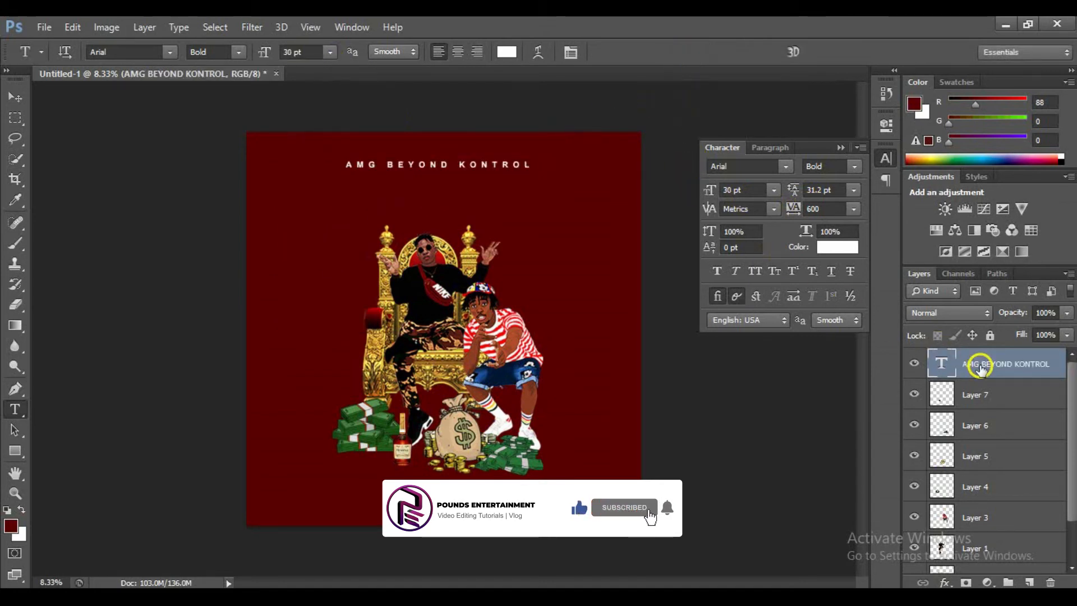
click(842, 148)
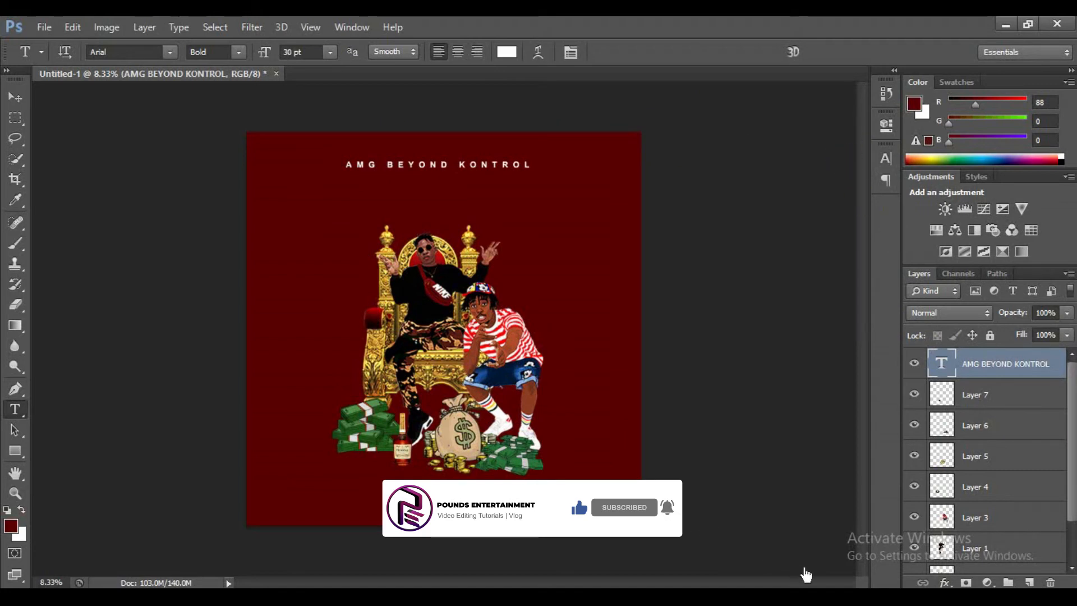
scroll(1015, 377, down, 1)
scroll(1007, 371, up, 1)
scroll(1010, 372, down, 2)
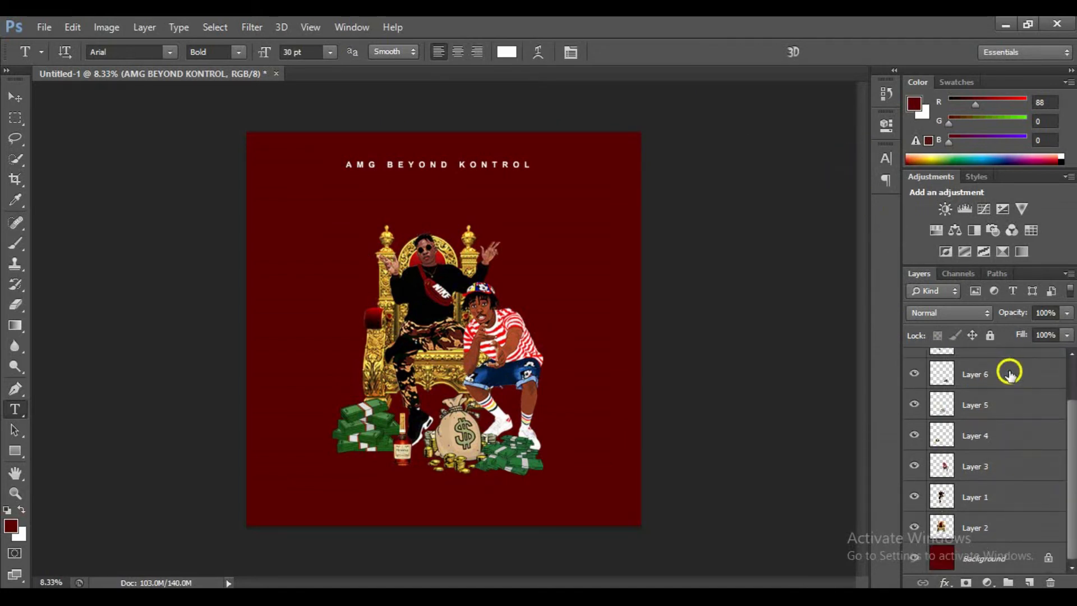
click(990, 557)
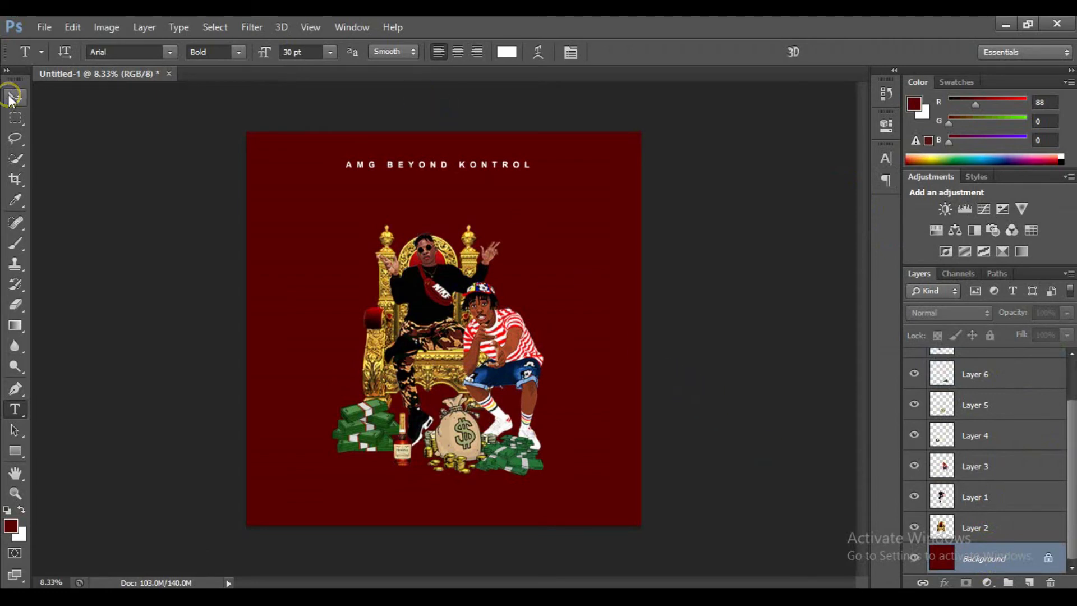
click(14, 99)
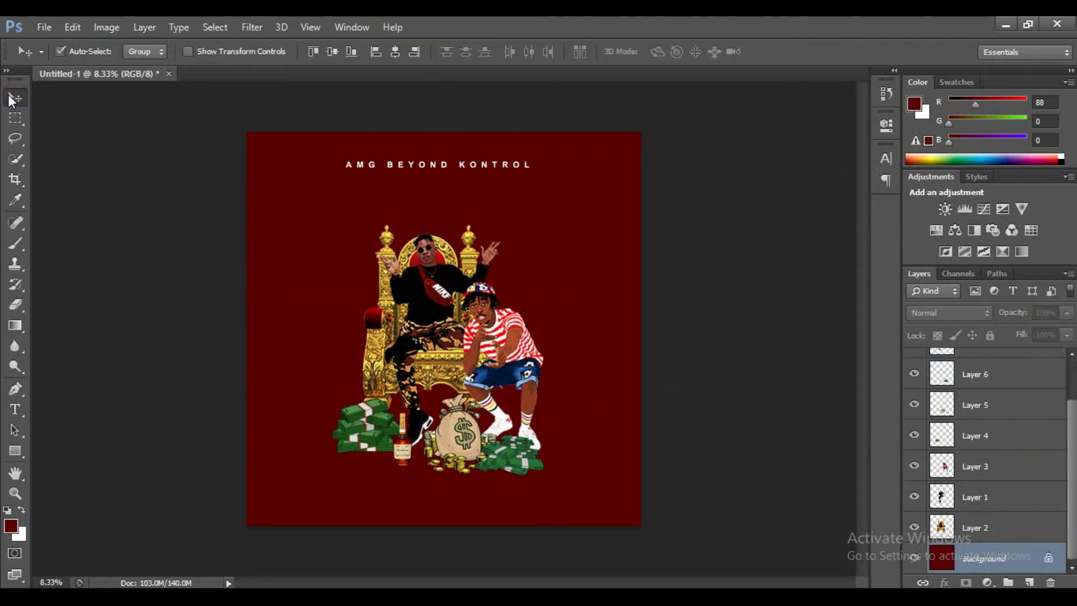
click(395, 51)
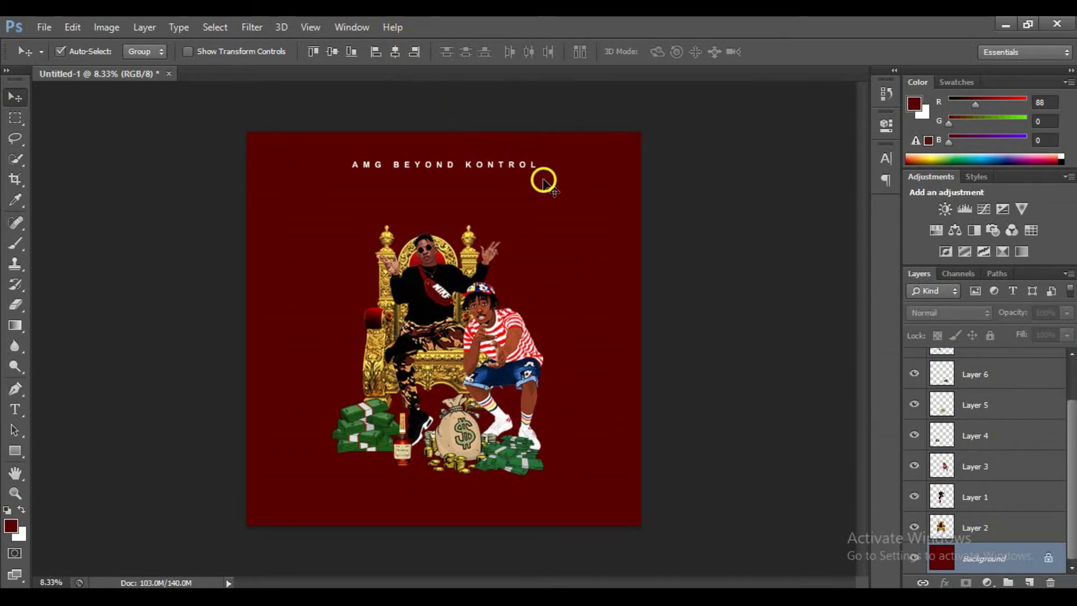
Step: Nudge the AMG BEYOND KONTROL line straight up, close to the top edge of the artwork
click(500, 166)
key(shift+Up)
key(shift+Up)
key(shift+Up)
key(shift+Up)
key(shift+Up)
key(shift+Up)
key(shift+Up)
key(shift+Up)
key(shift+Up)
key(shift+Up)
key(shift+Up)
key(shift+Up)
key(shift+Up)
key(shift+Up)
key(shift+Up)
key(shift+Up)
key(shift+Up)
key(shift+Up)
key(shift+Up)
key(shift+Up)
key(shift+Up)
key(shift+Up)
key(shift+Up)
key(shift+Up)
key(shift+Up)
key(shift+Up)
key(shift+Up)
key(shift+Up)
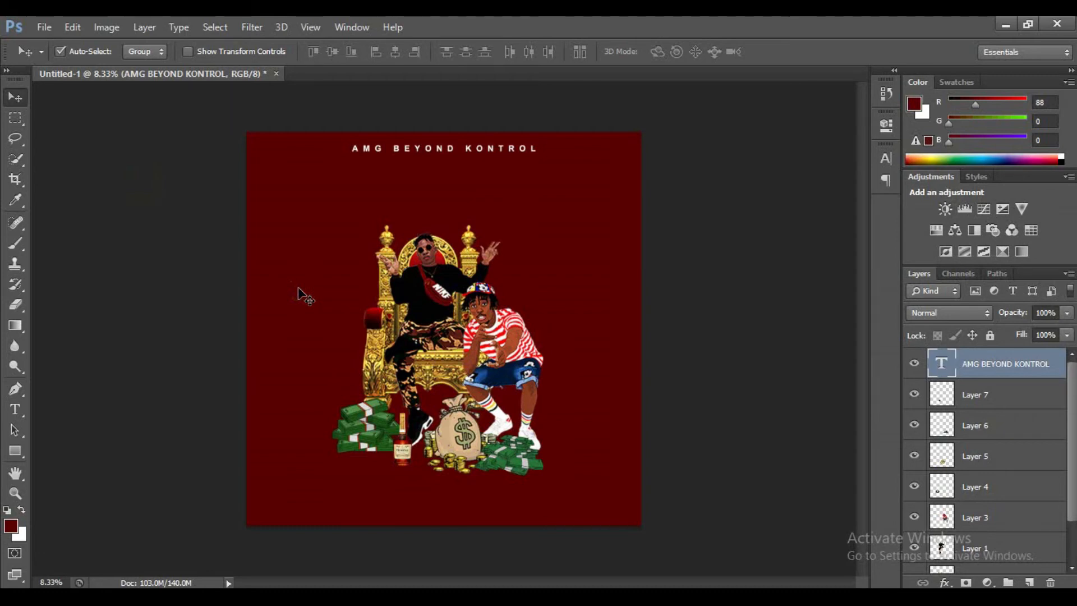
Step: Add a new text line reading EL below the AMG BEYOND KONTROL line and set its tracking to 0
click(295, 275)
click(284, 267)
key(t)
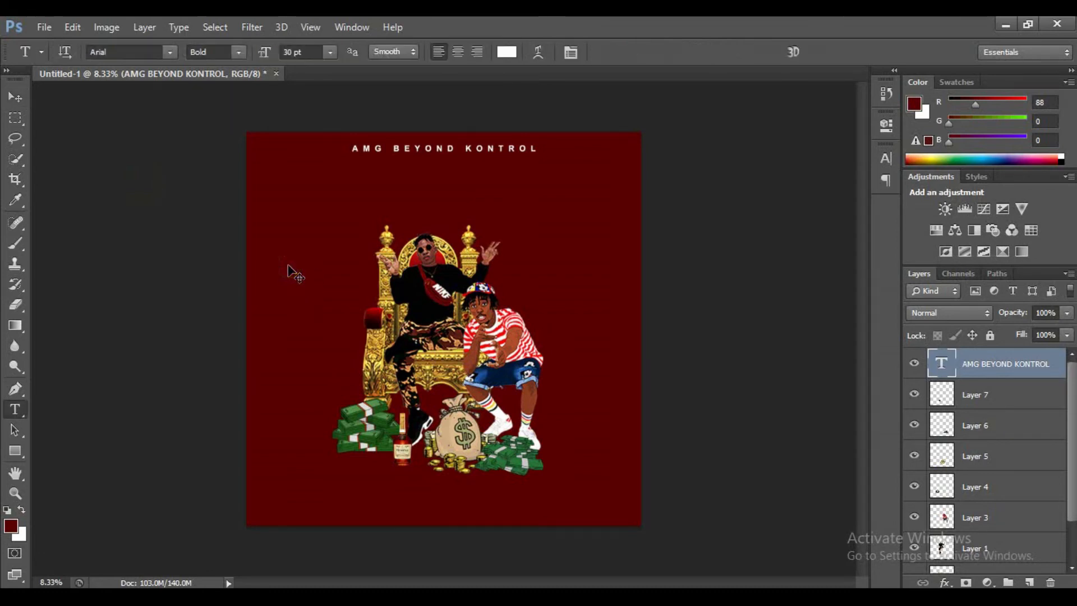
click(345, 188)
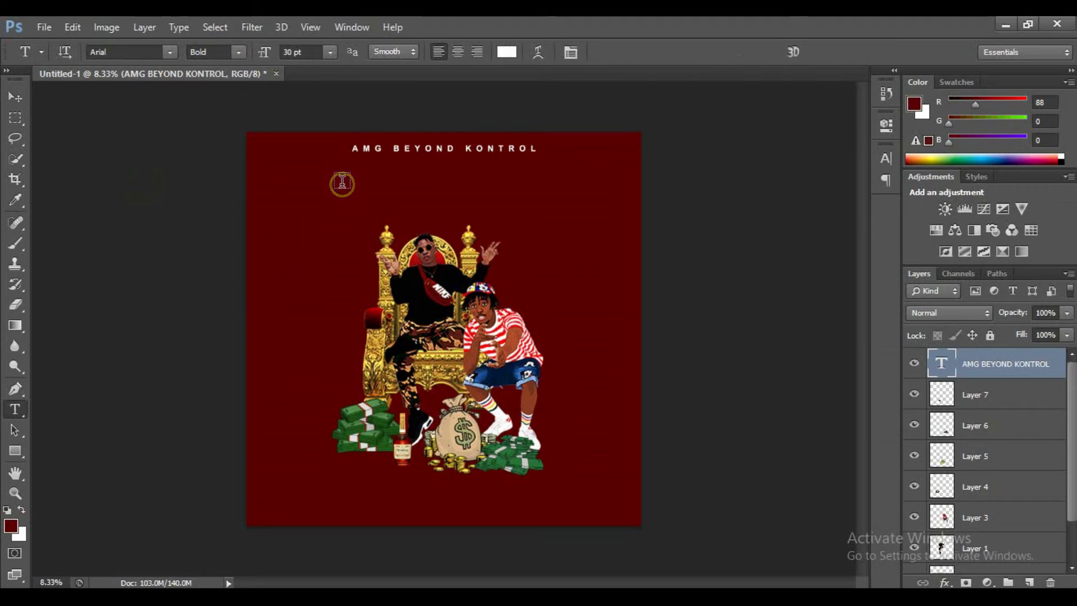
click(343, 184)
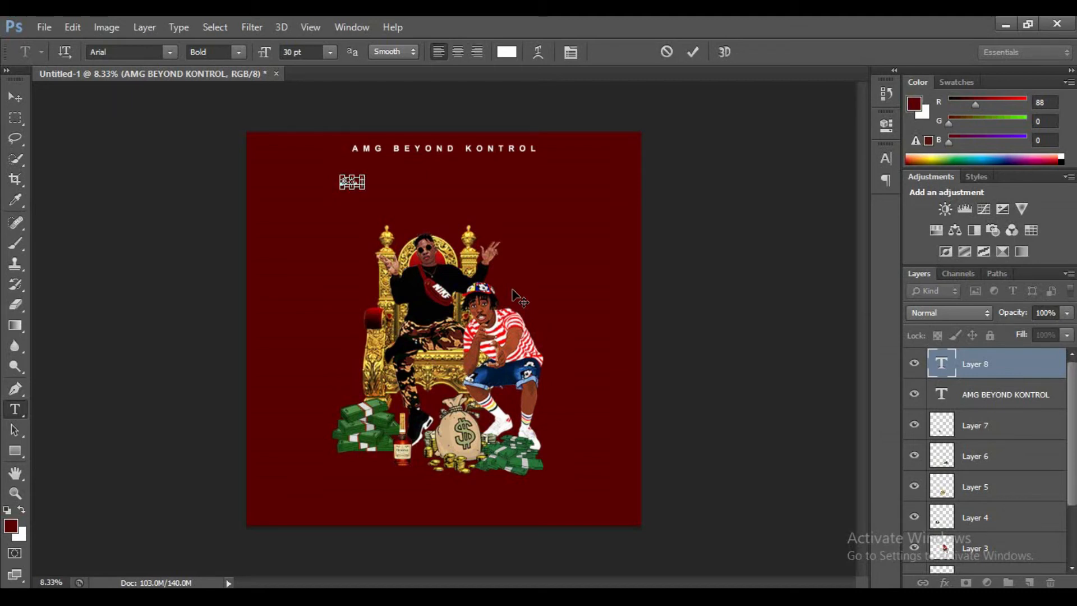
click(886, 158)
click(825, 208)
click(853, 209)
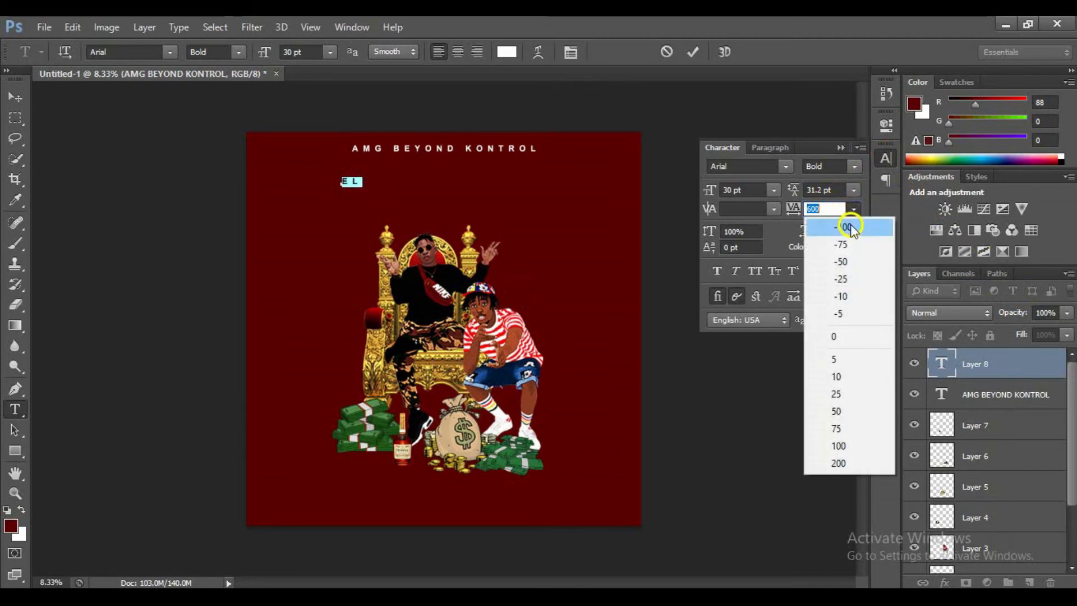
click(842, 335)
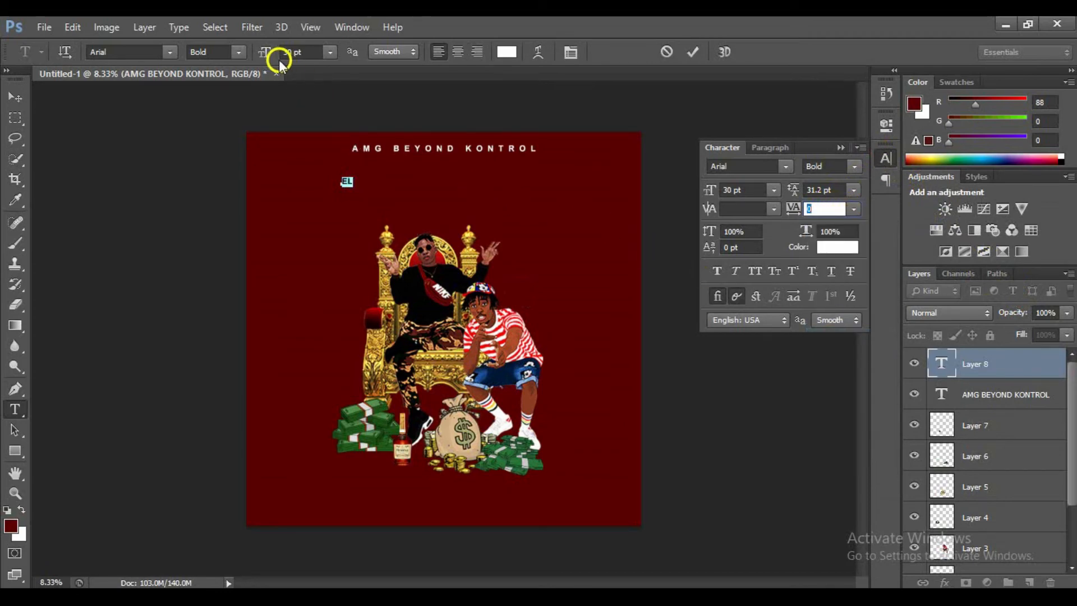
Step: Change the EL text to the DELIRIUM NCV font at 342 pt and move it down beneath the AMG BEYOND KONTROL line
click(170, 51)
drag(331, 149, 332, 211)
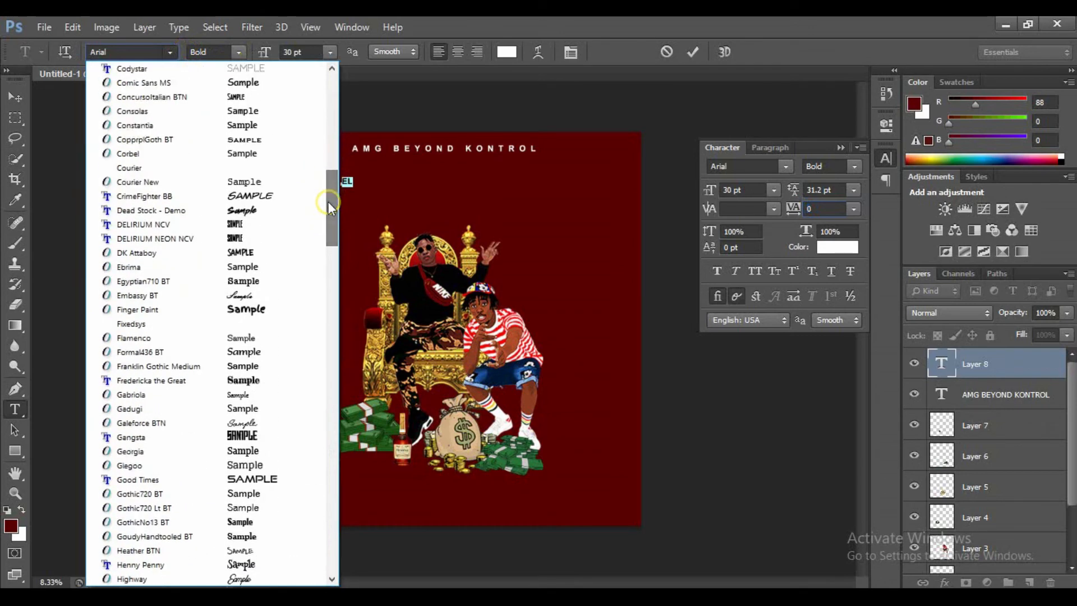
click(184, 225)
drag(265, 55, 511, 54)
click(361, 183)
drag(358, 234, 368, 276)
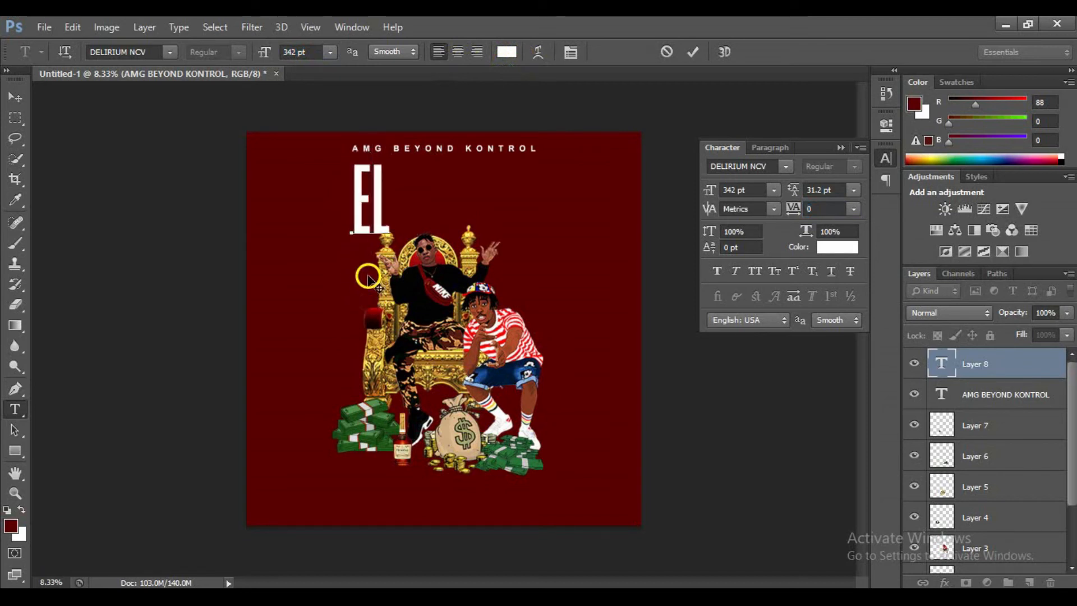
Step: Reduce the EL text to 260 pt and shift it up so it sits between the AMG line and the throne
double_click(364, 239)
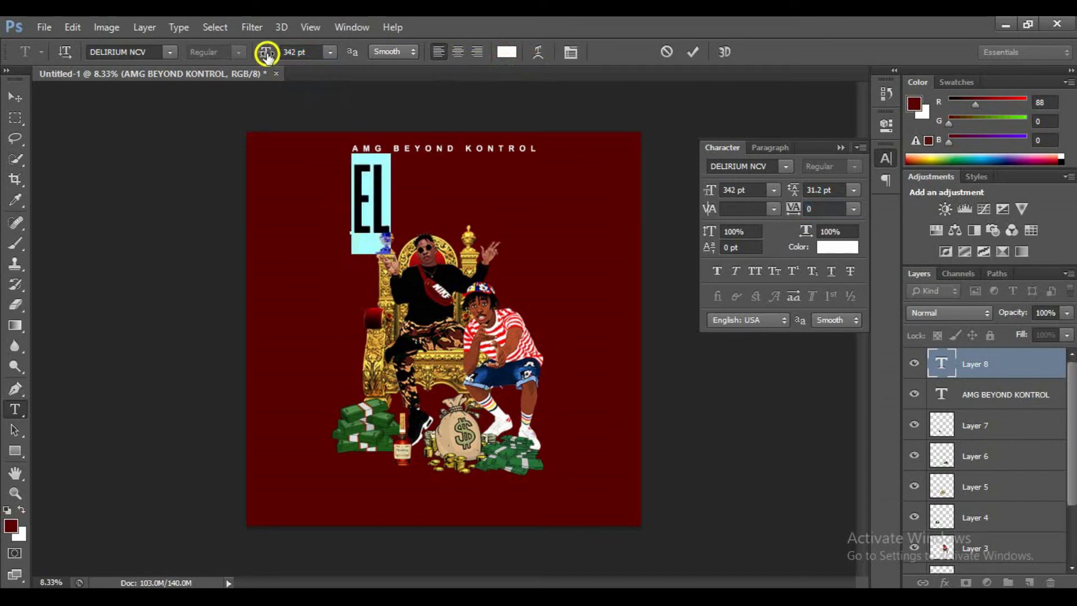
drag(266, 54, 191, 47)
click(363, 227)
drag(363, 227, 364, 205)
click(378, 193)
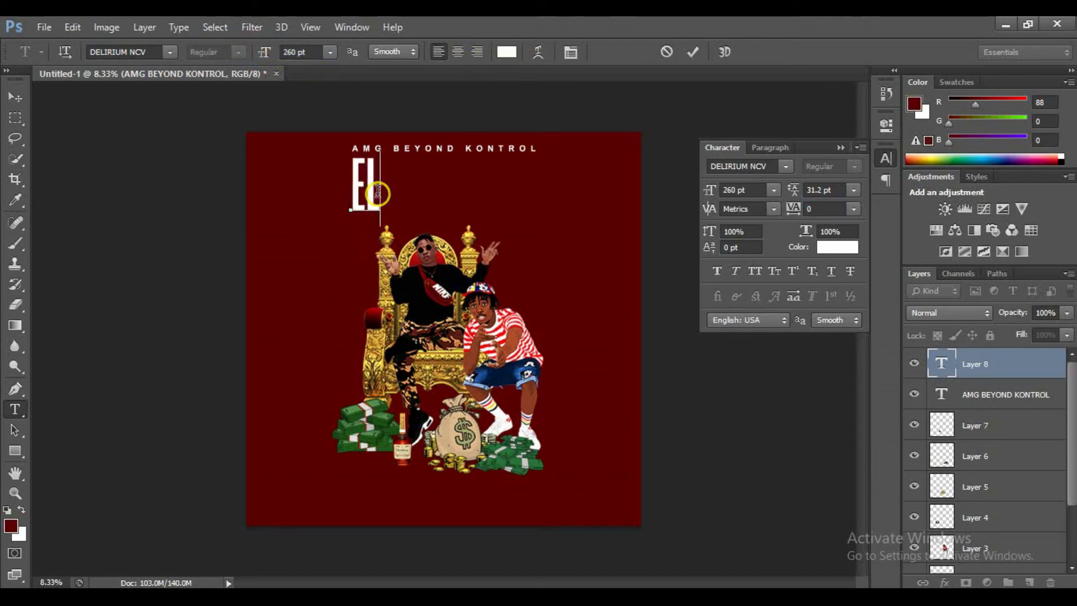
Step: Extend the title to EL CHAIRMANO, set the whole line to 222 pt and commit it
text(CHAI)
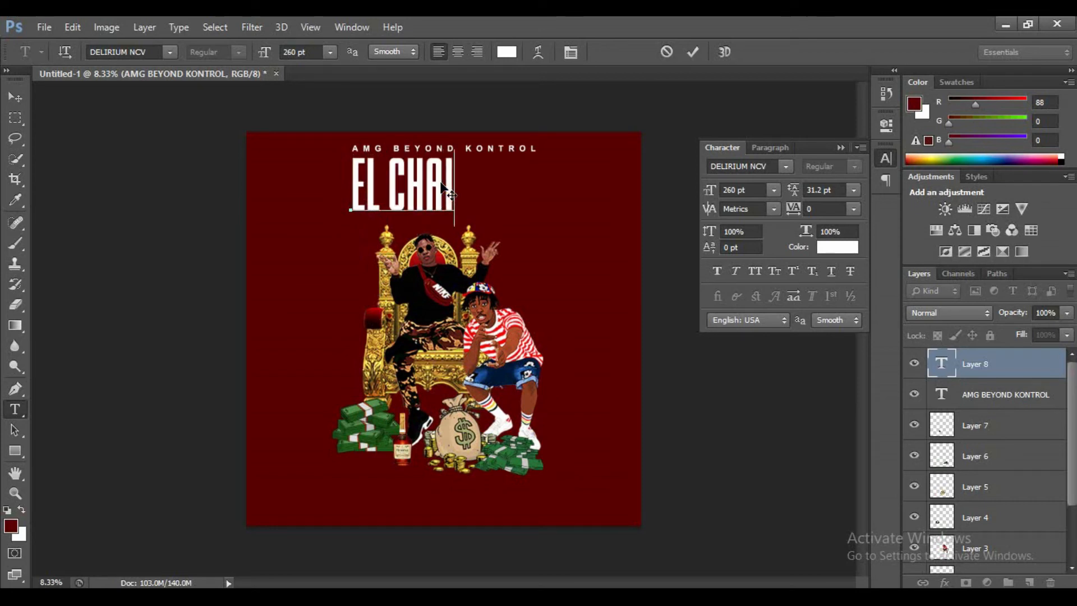
text(RMANO)
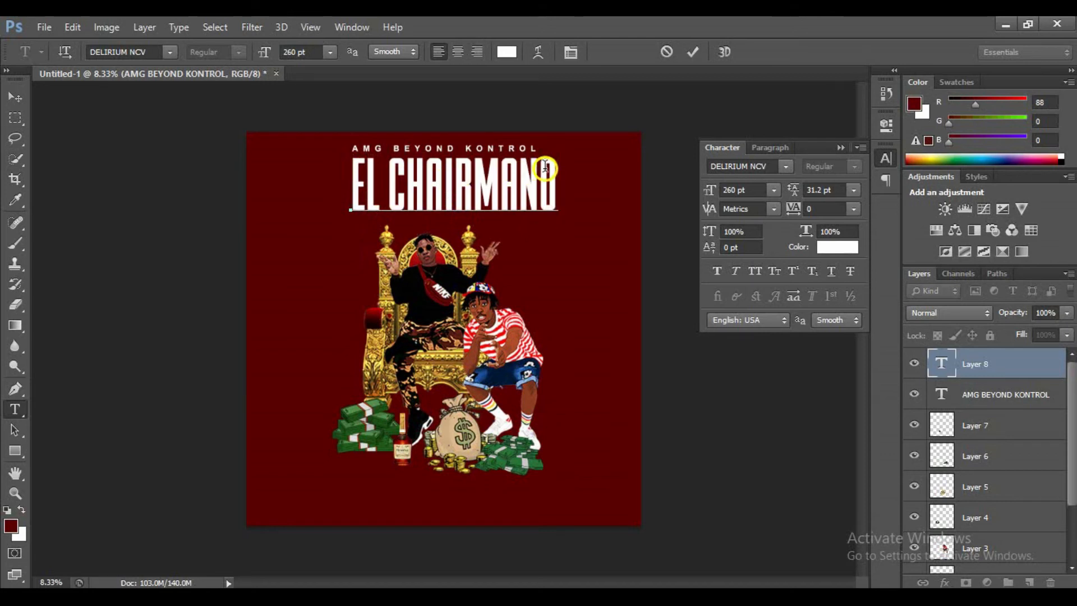
drag(524, 180, 348, 124)
drag(264, 52, 231, 53)
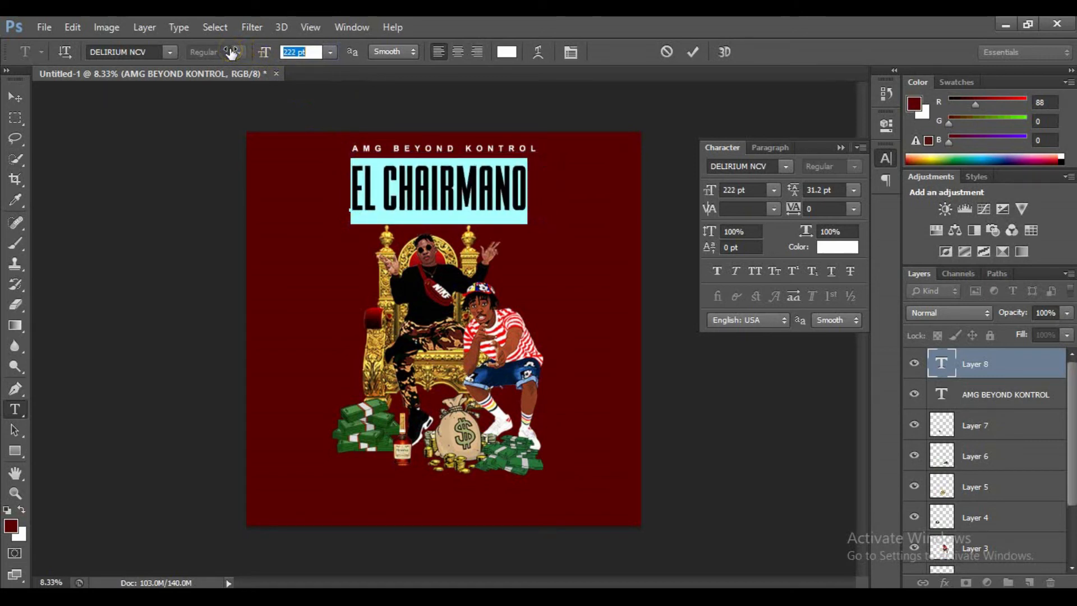
click(692, 54)
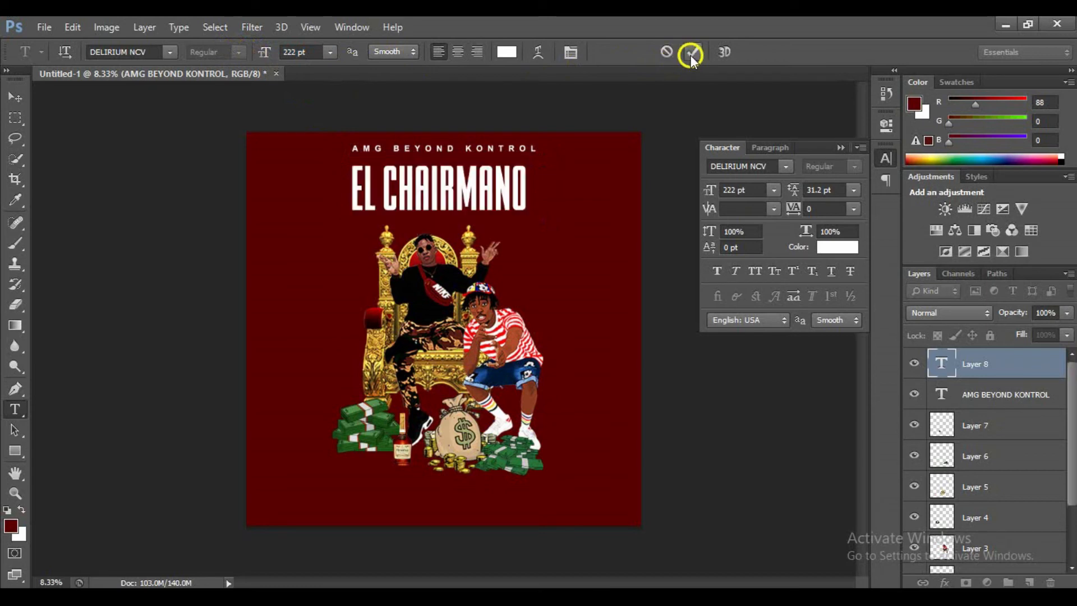
Step: Centre the EL CHAIRMANO title horizontally against the Background layer
scroll(965, 392, down, 3)
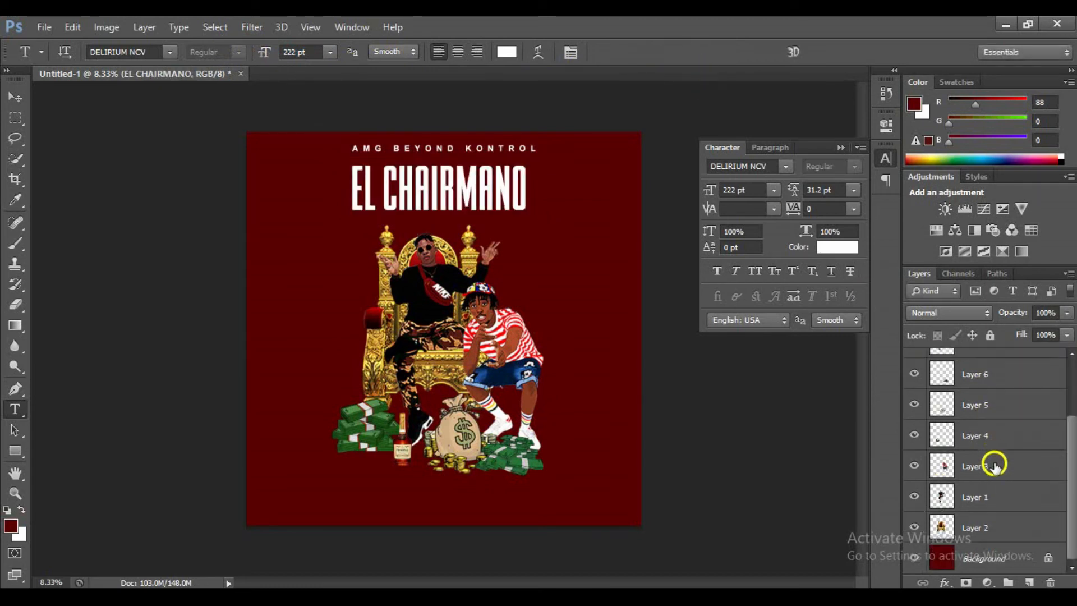
click(1010, 559)
key(v)
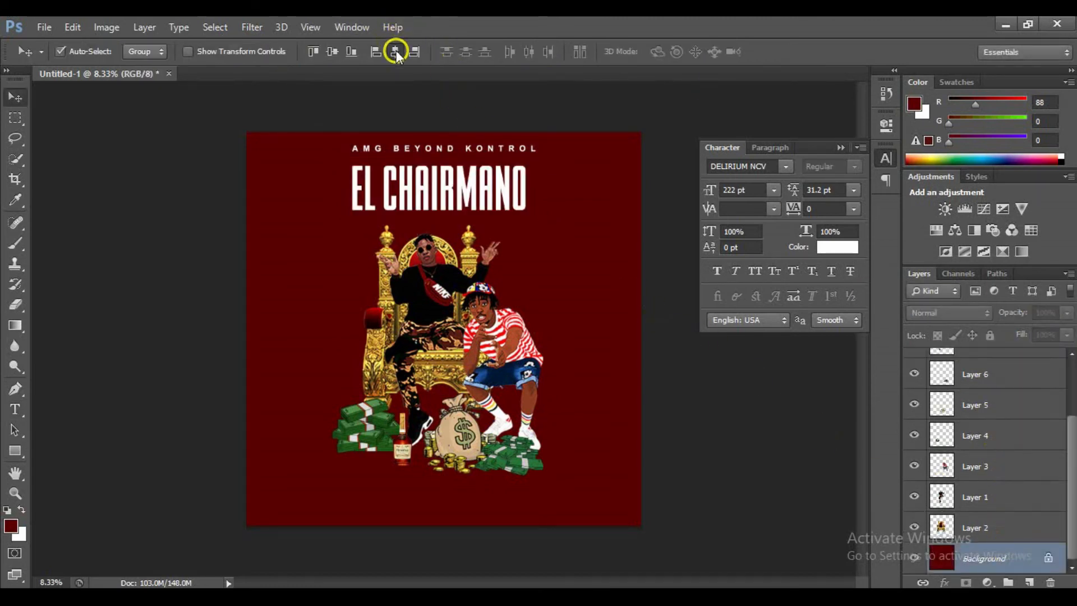
click(395, 52)
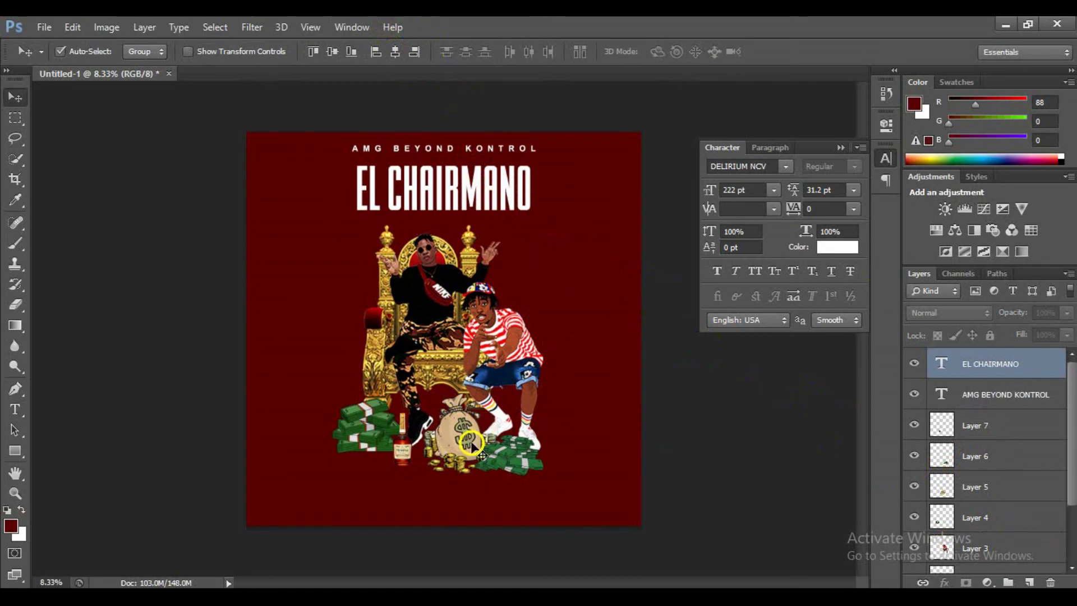
Step: Start a new text line below the money piles, near the bottom of the artwork
key(t)
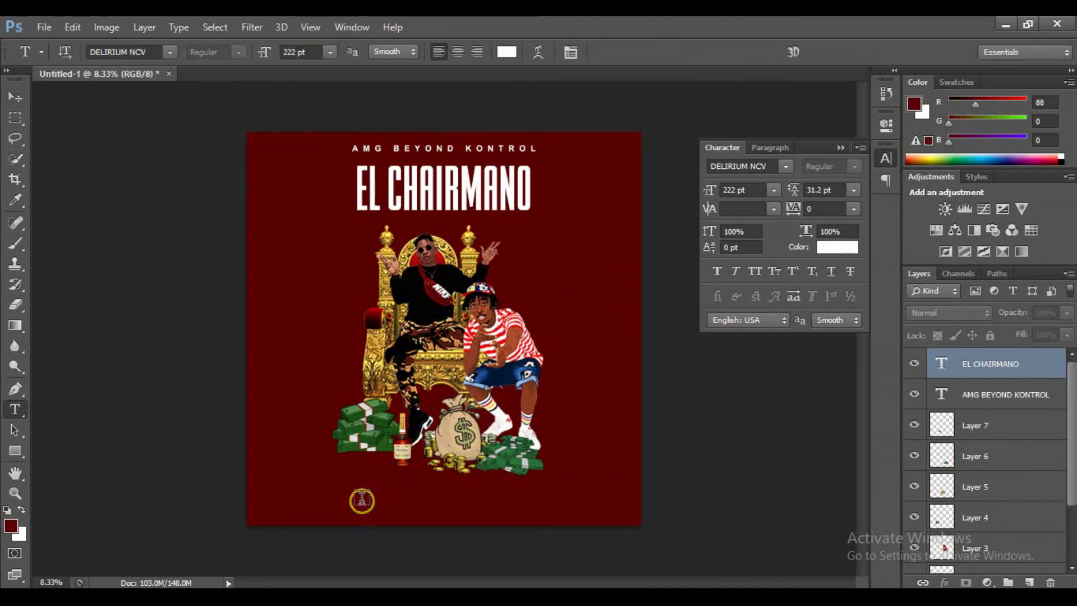
click(362, 500)
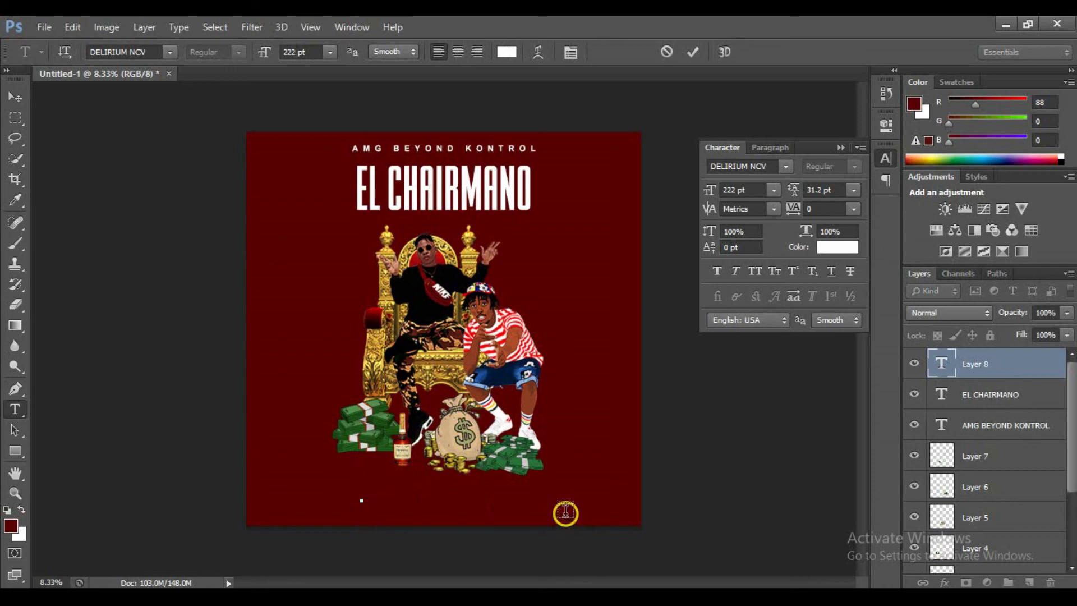
text(KOFI)
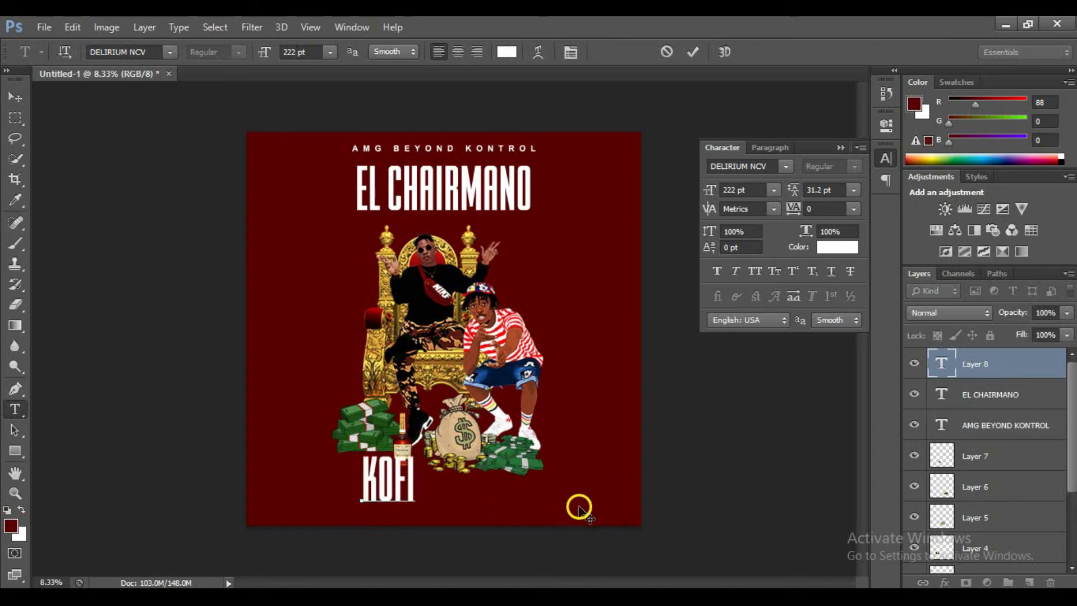
key(BackSpace)
key(BackSpace)
key(BackSpace)
key(BackSpace)
Step: Enter MEDIKAL FT. KOFI MOLE as the artist line at the bottom of the artwork
text(M)
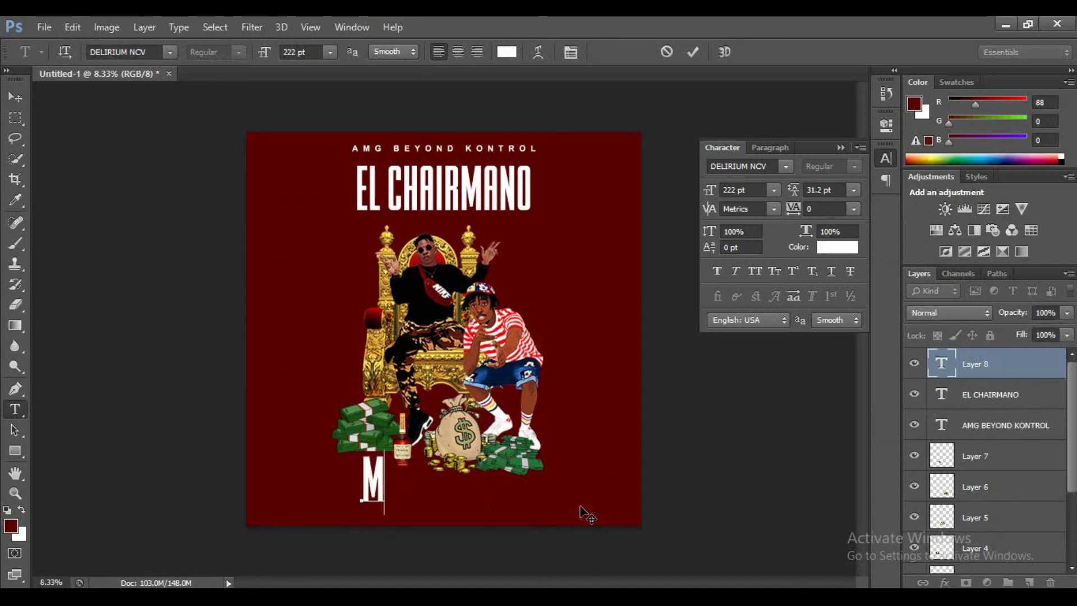
text(EDIKAL)
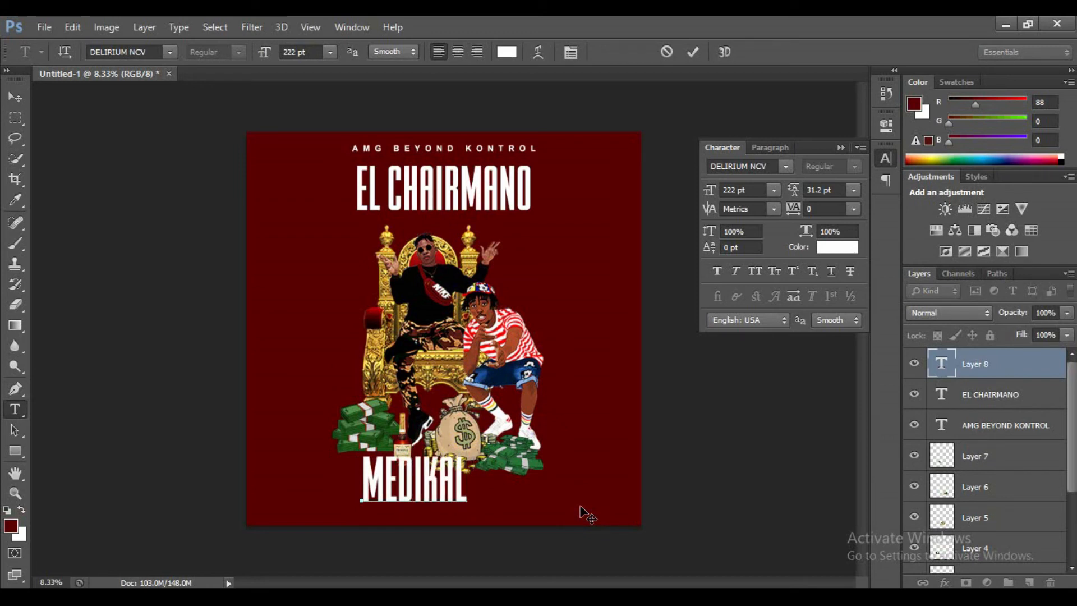
text( FT)
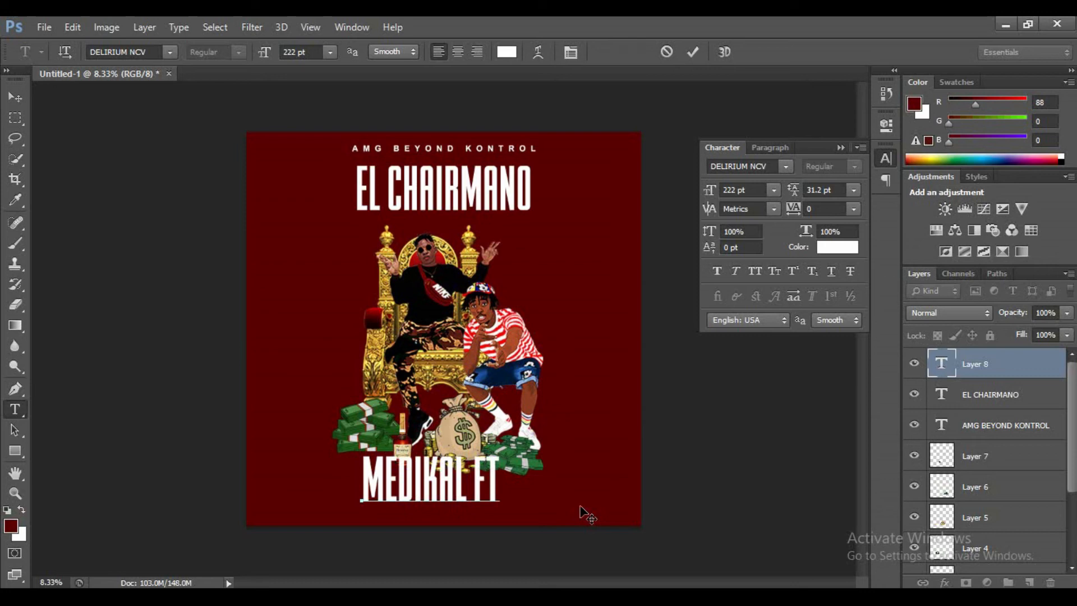
text(. KOFI M)
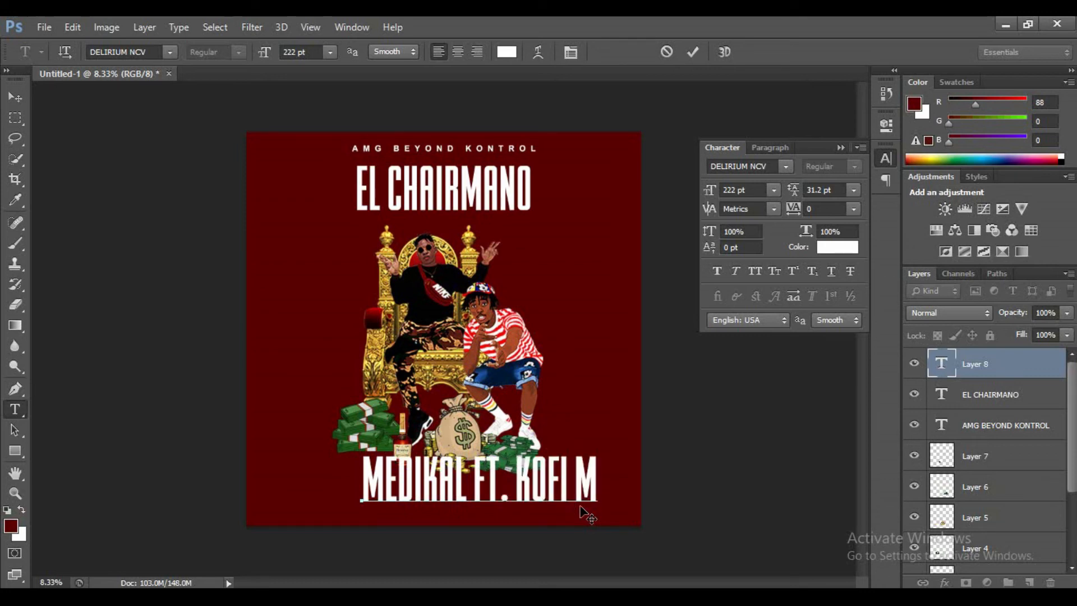
text(OLE)
Step: Change the whole MEDIKAL FT. KOFI MOLE line to the Bulgatti font and set its size to 94 pt
key(ctrl+a)
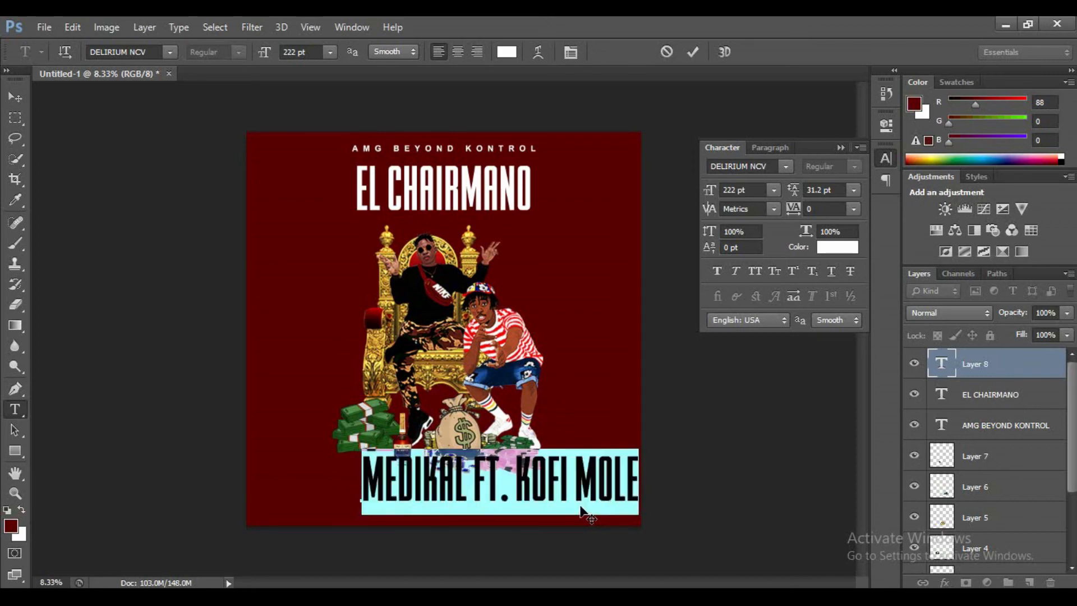
click(169, 52)
drag(327, 233, 329, 155)
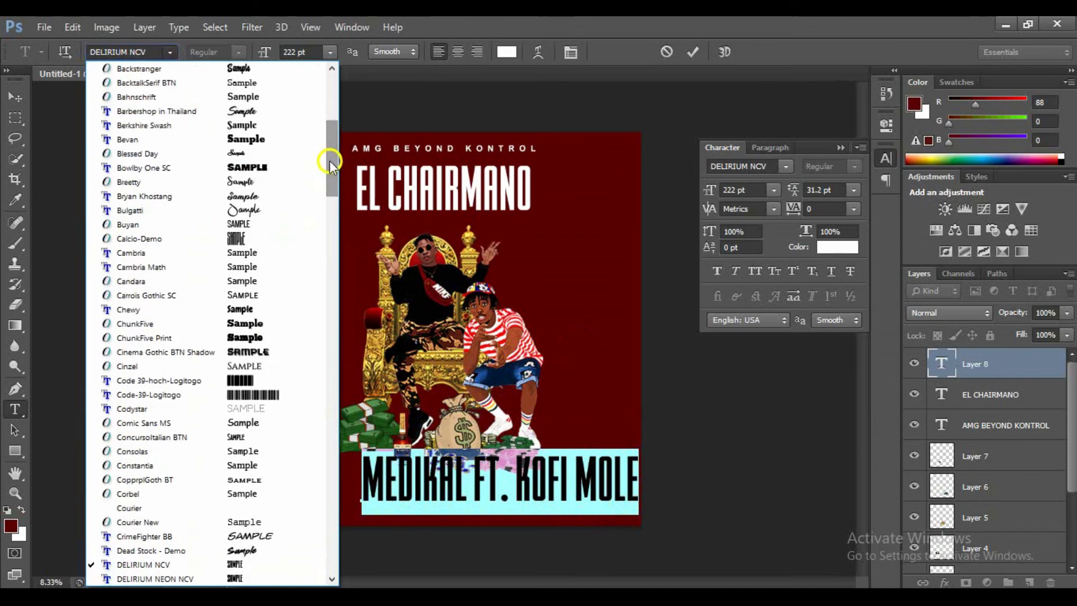
click(174, 215)
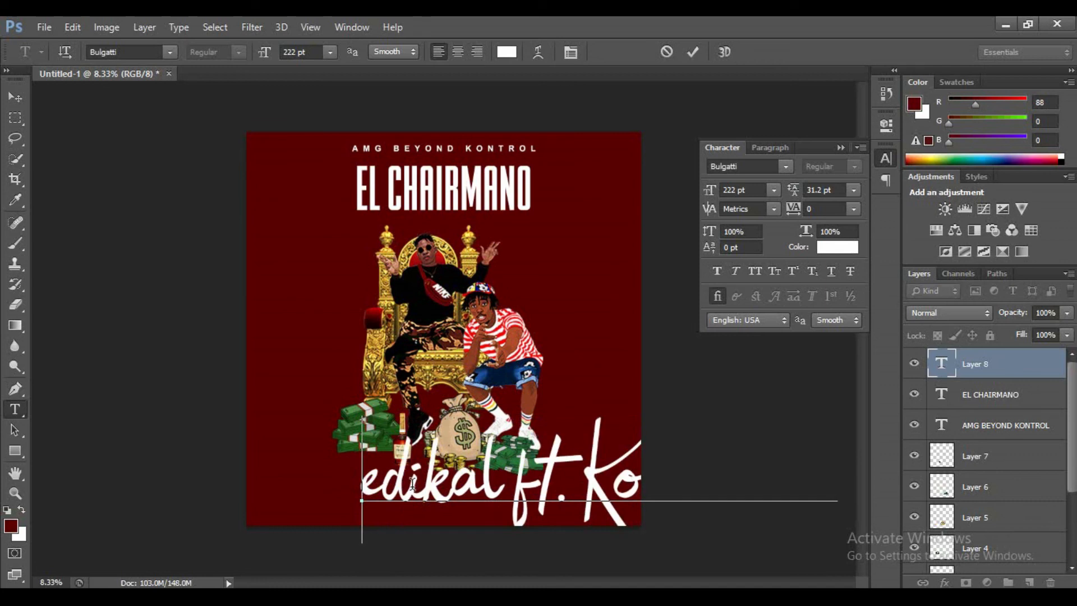
key(ctrl+a)
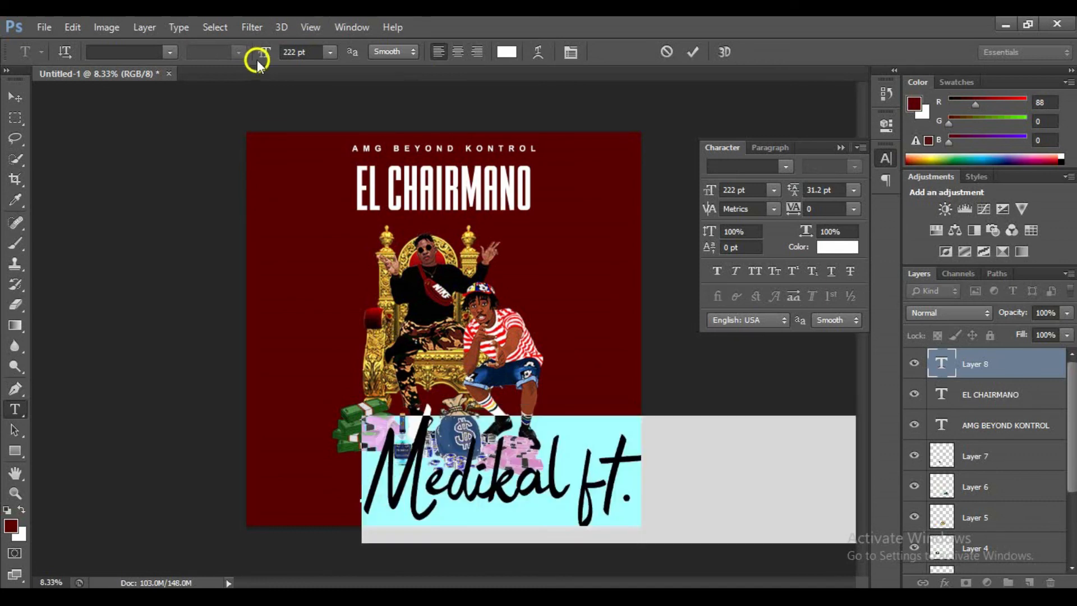
drag(250, 56, 161, 53)
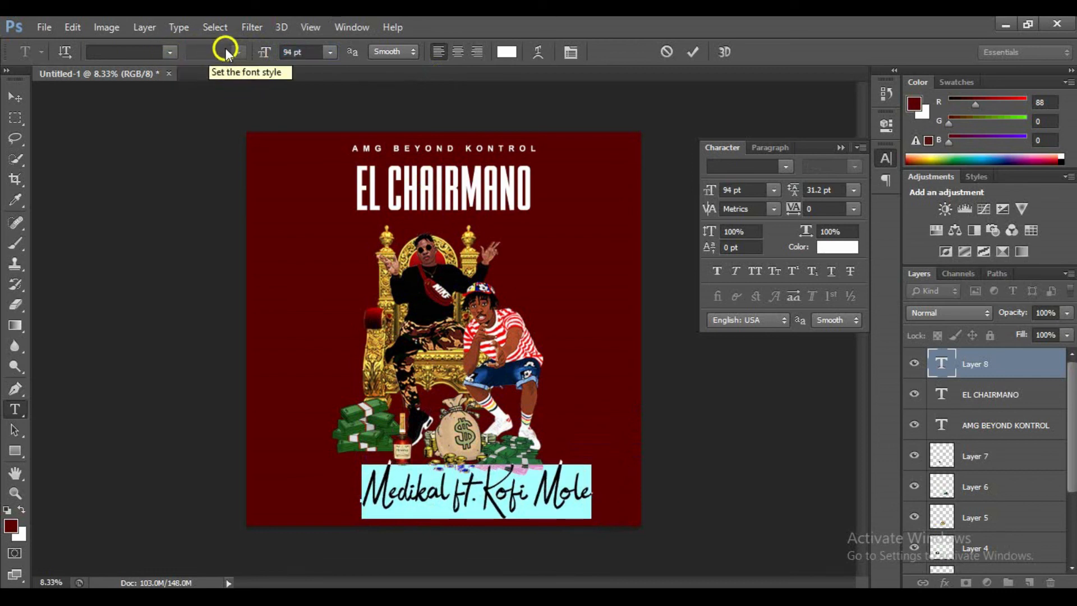
Step: Set the Medikal ft. Kofi Mole line's size to 58 pt and widen the spacing around ft. with extra spaces
click(330, 52)
click(305, 232)
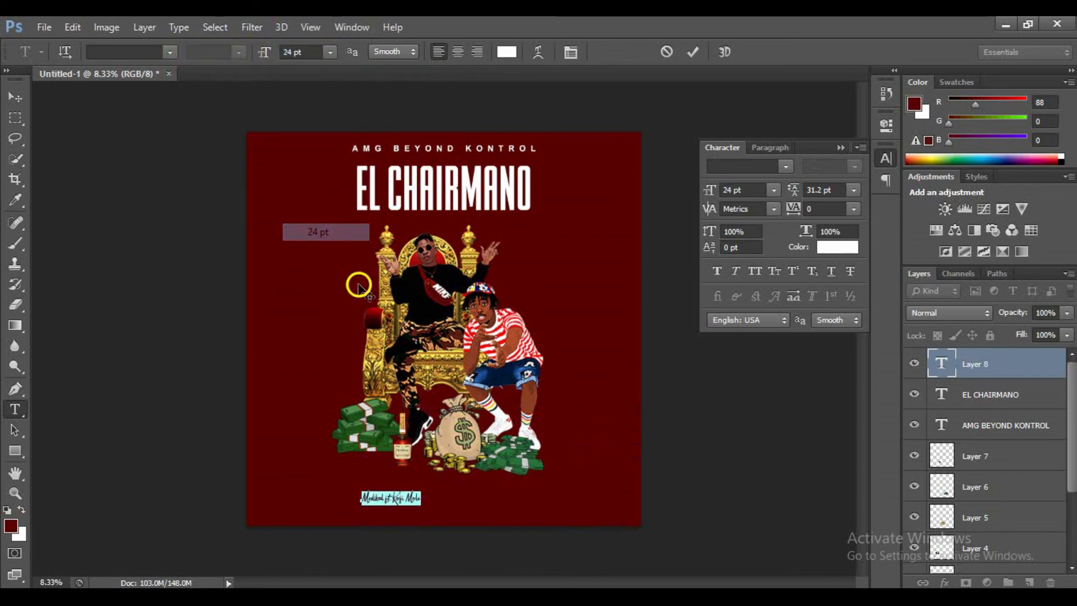
drag(264, 52, 301, 50)
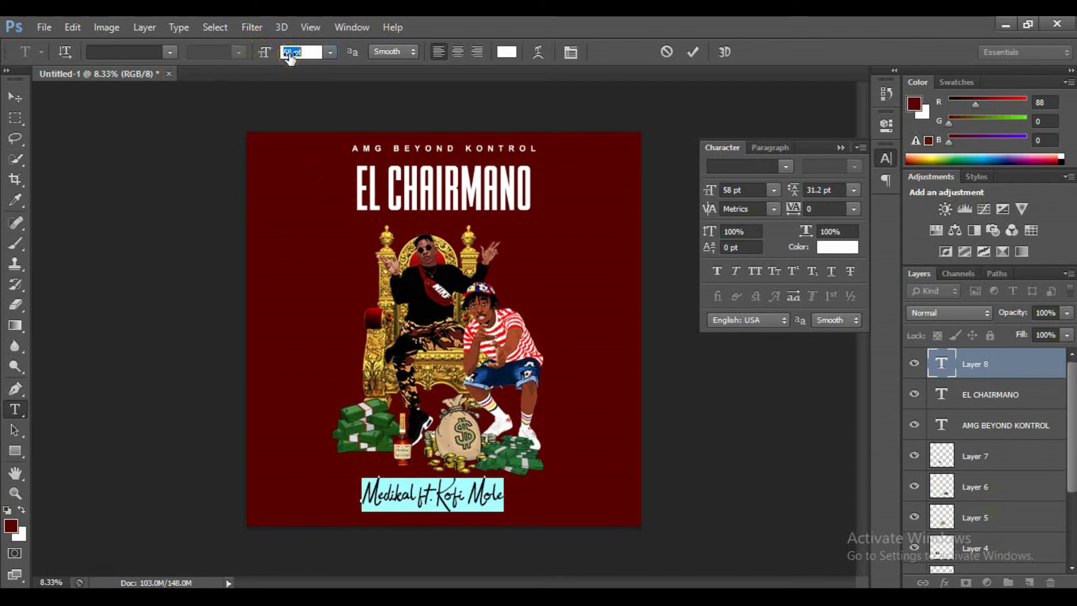
click(430, 501)
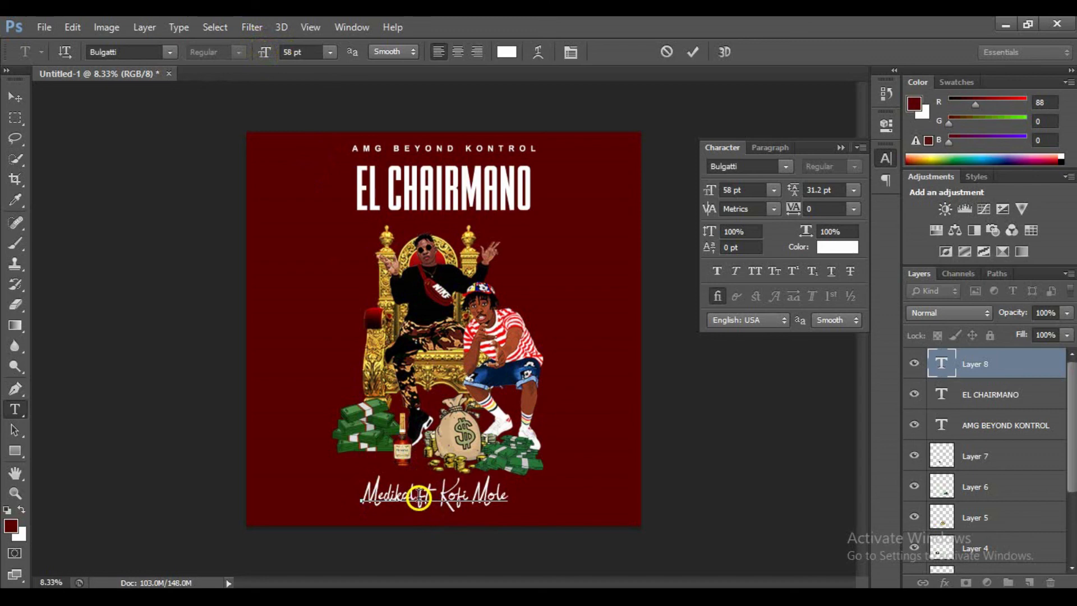
click(417, 498)
Step: Colour only the ft. in the artist line yellow (#ffe400) and commit the text
drag(439, 498, 430, 498)
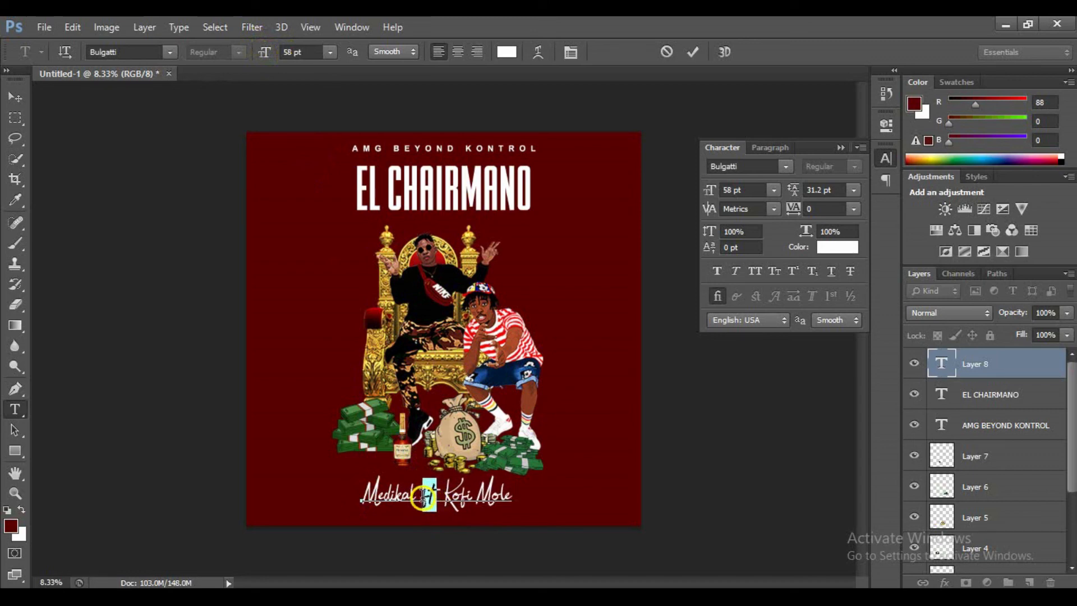
click(506, 51)
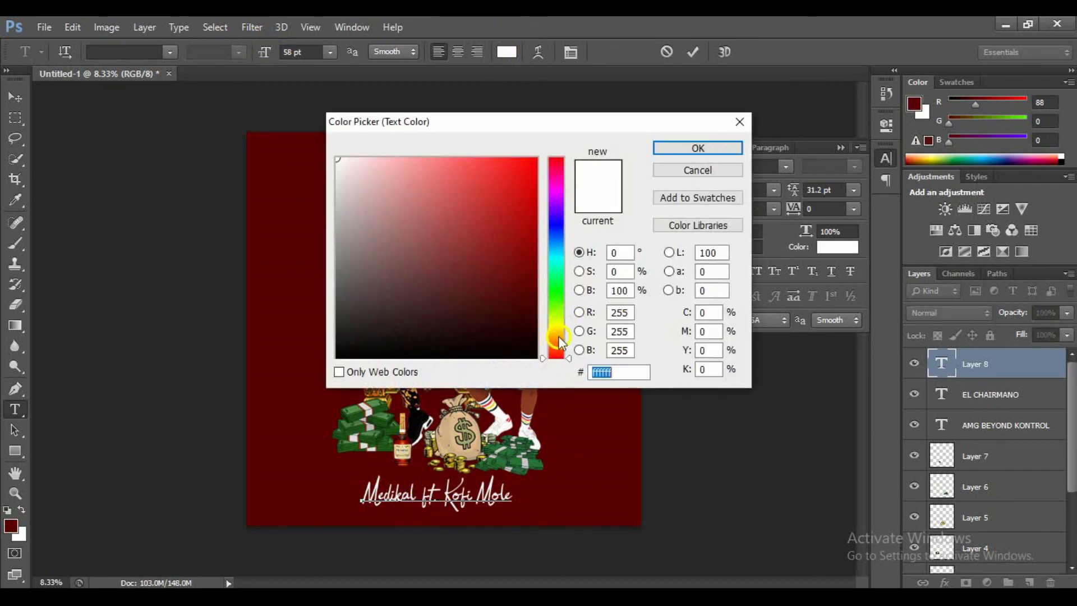
drag(558, 335, 558, 329)
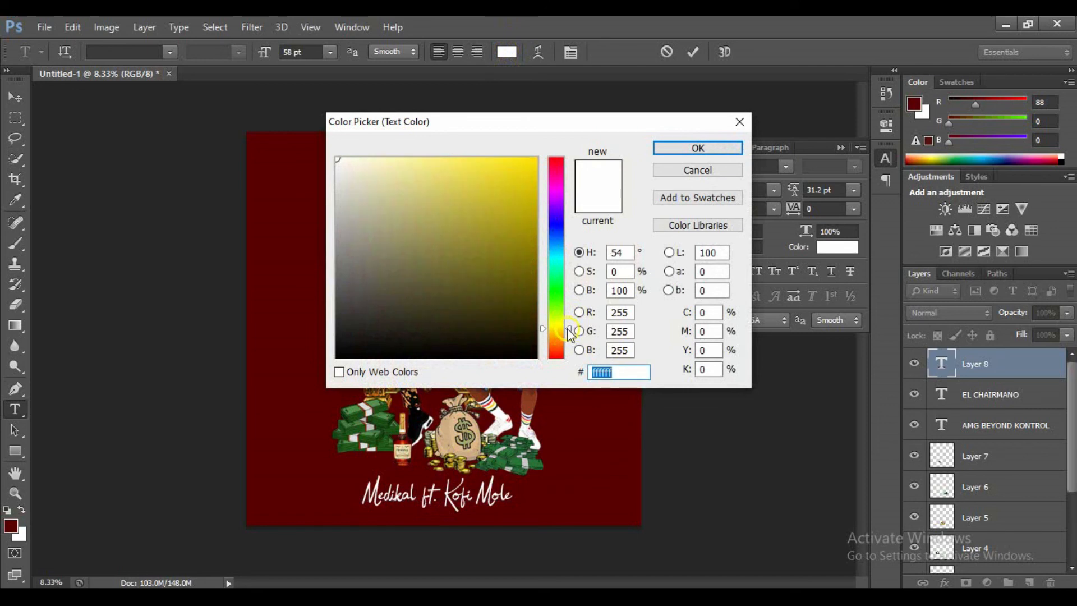
drag(519, 209, 544, 149)
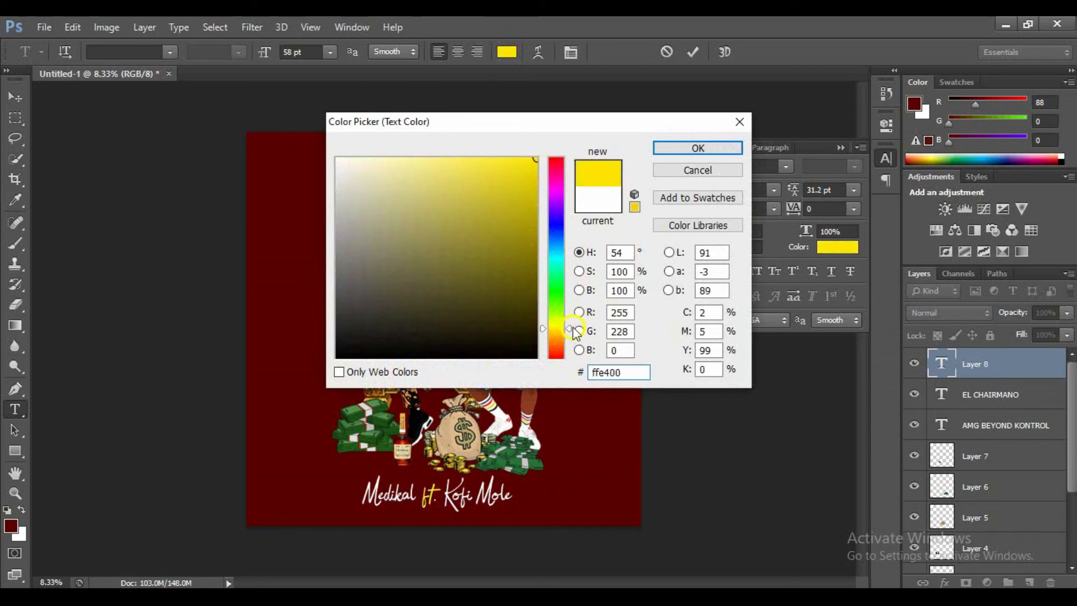
click(696, 148)
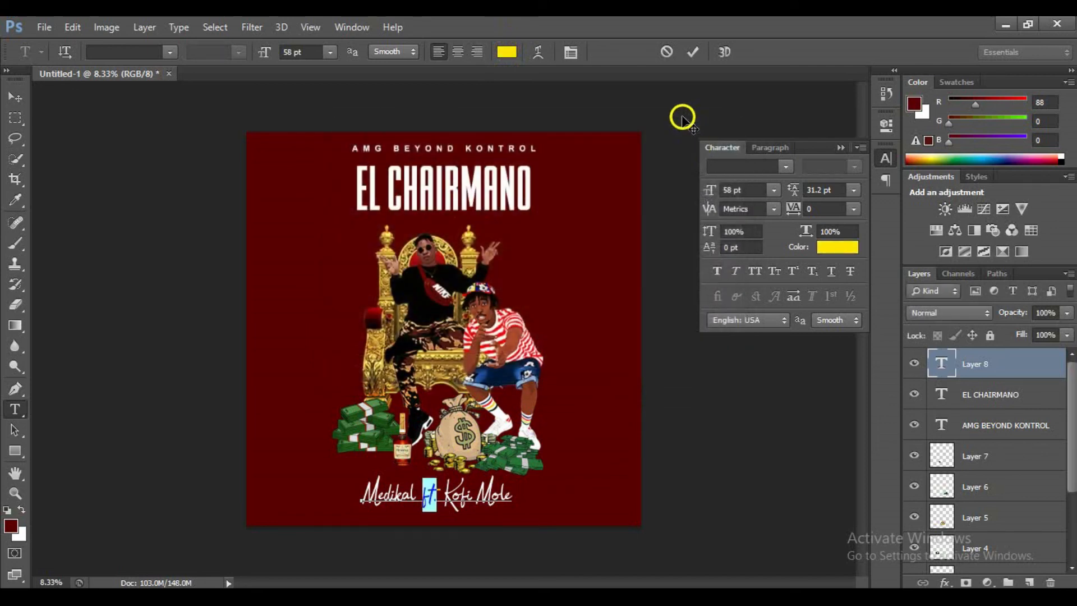
click(696, 53)
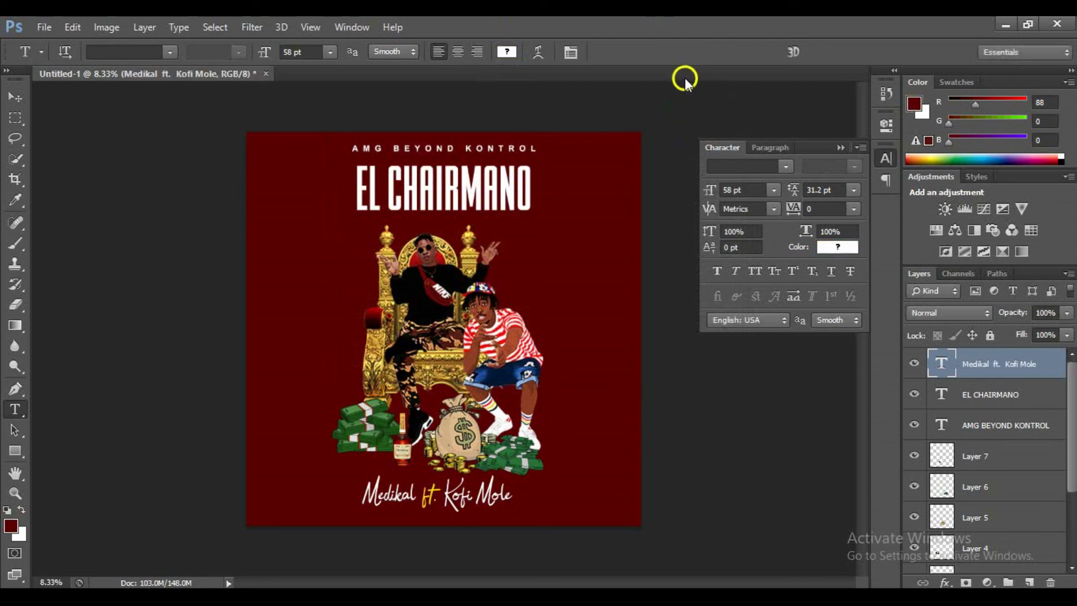
click(841, 147)
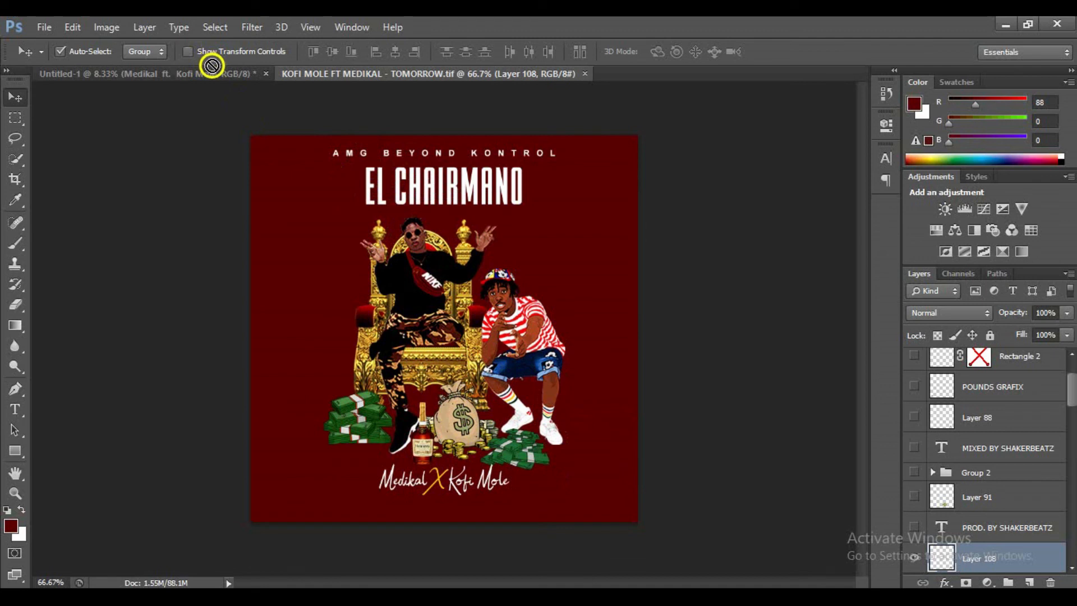
Step: Copy the Parental Advisory label layer from the TOMORROW.tif document into Untitled-1, beside the end of the artist line
click(215, 74)
drag(215, 73, 486, 429)
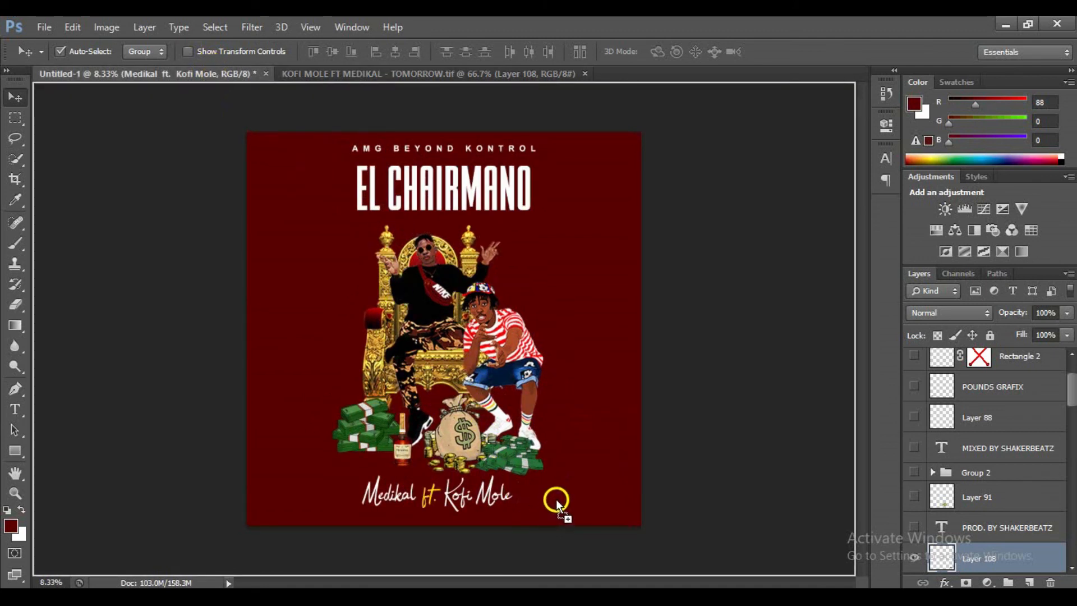
drag(557, 500, 567, 499)
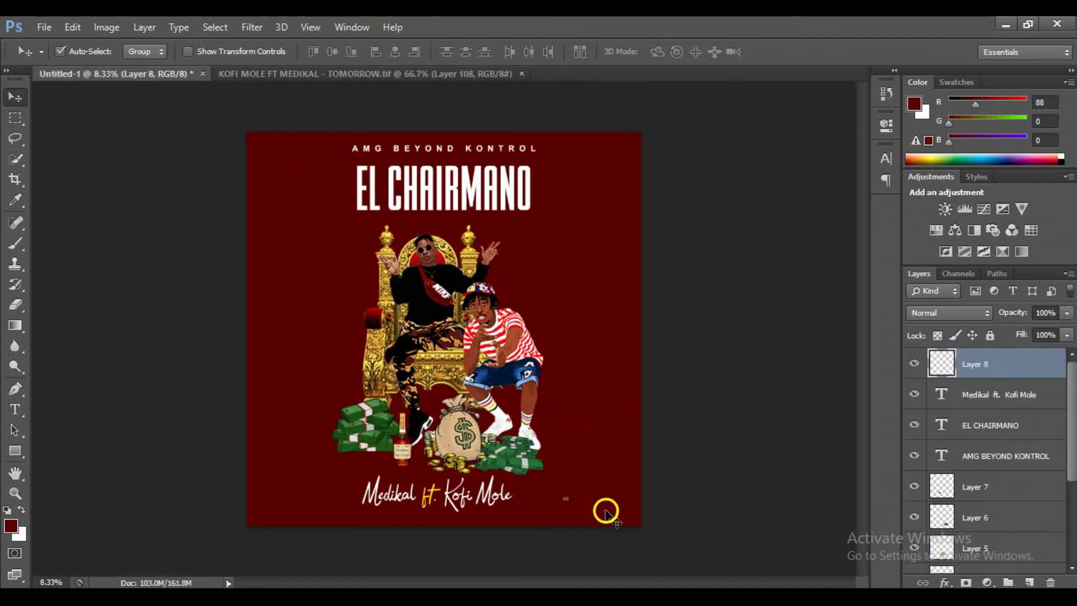
Step: Enlarge the Parental Advisory label, position it in the artwork's lower-right corner, and close the TOMORROW.tif document
key(ctrl+t)
drag(569, 497, 620, 468)
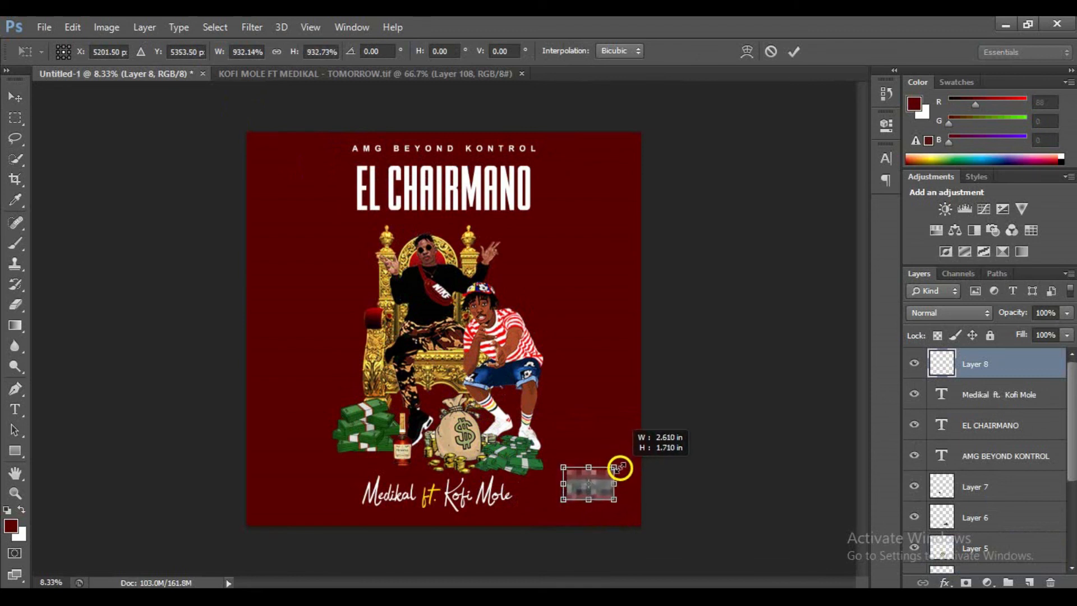
click(794, 52)
mouse_move(605, 481)
mouse_down()
mouse_move(613, 494)
mouse_move(615, 482)
mouse_up()
key(ctrl+t)
click(797, 52)
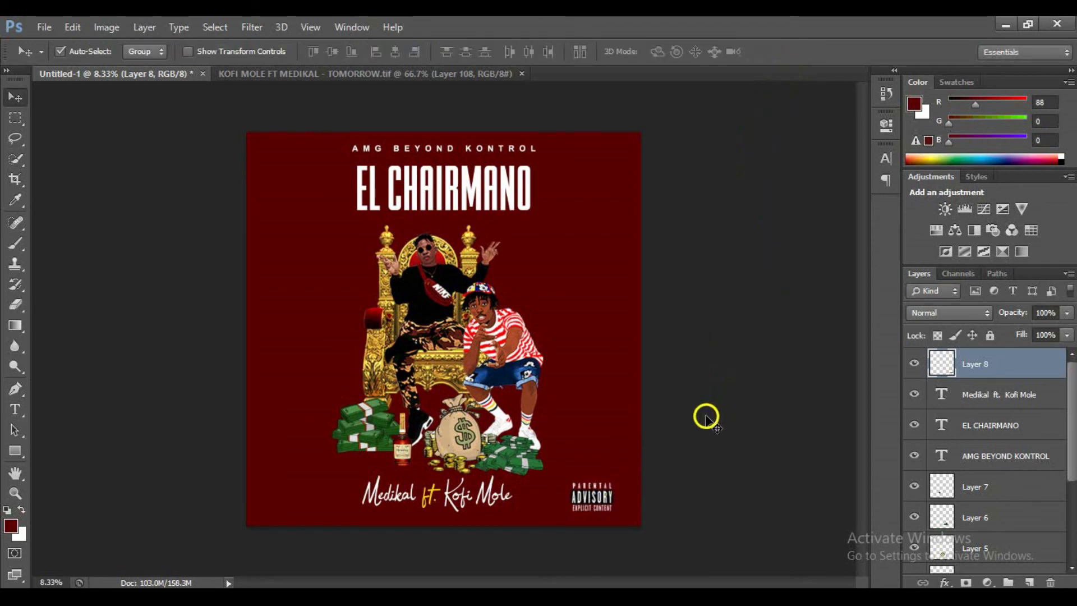
click(522, 74)
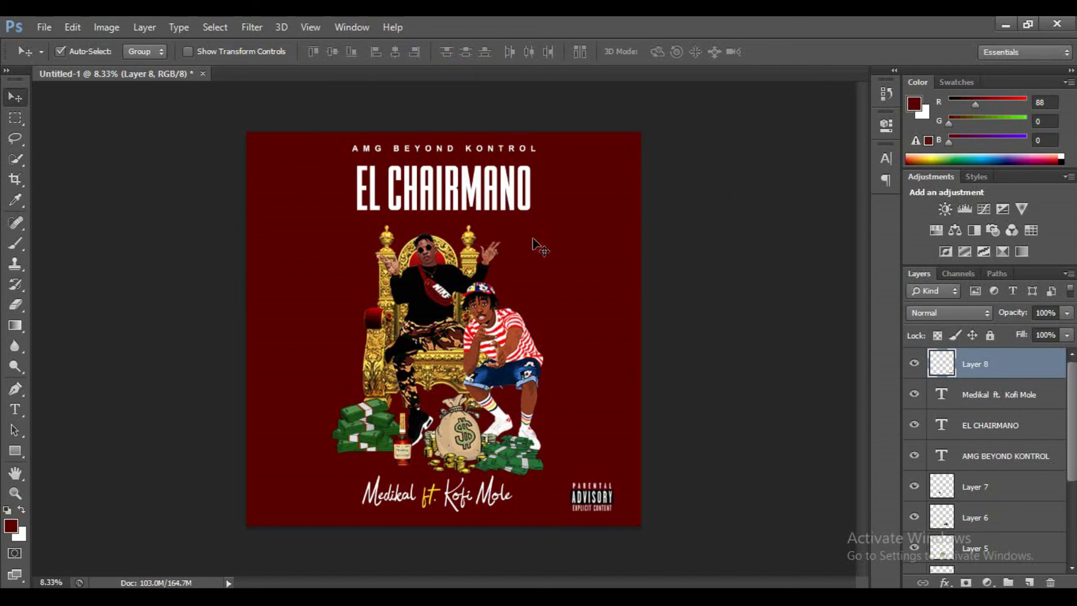